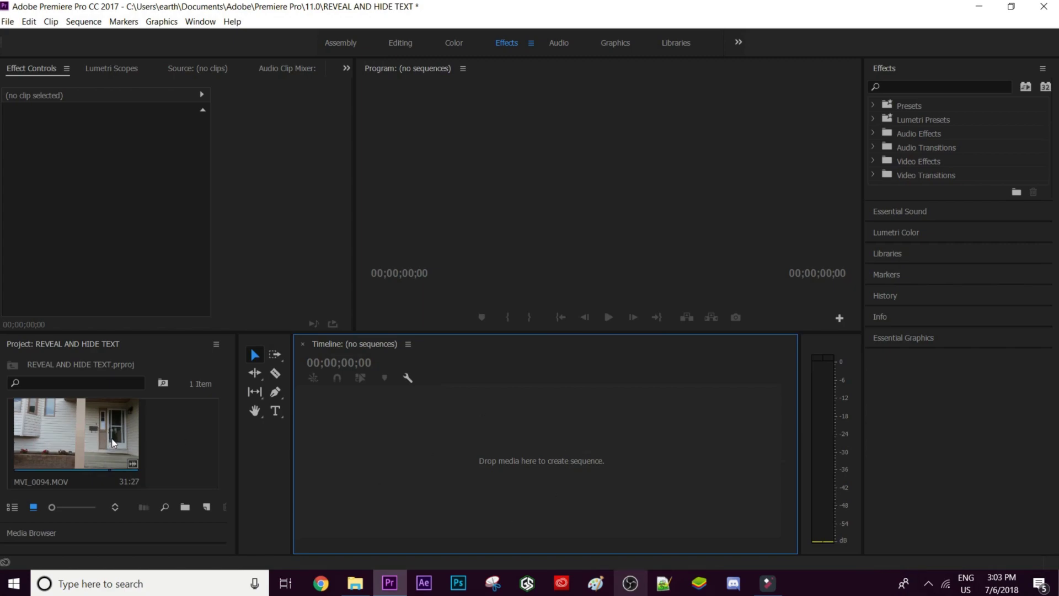
Create a sequence from MVI_0094.MOV and split the clip at 00:00:26:21
{"action": "left_click_drag", "start_coordinate": [78, 440], "coordinate": [482, 461]}
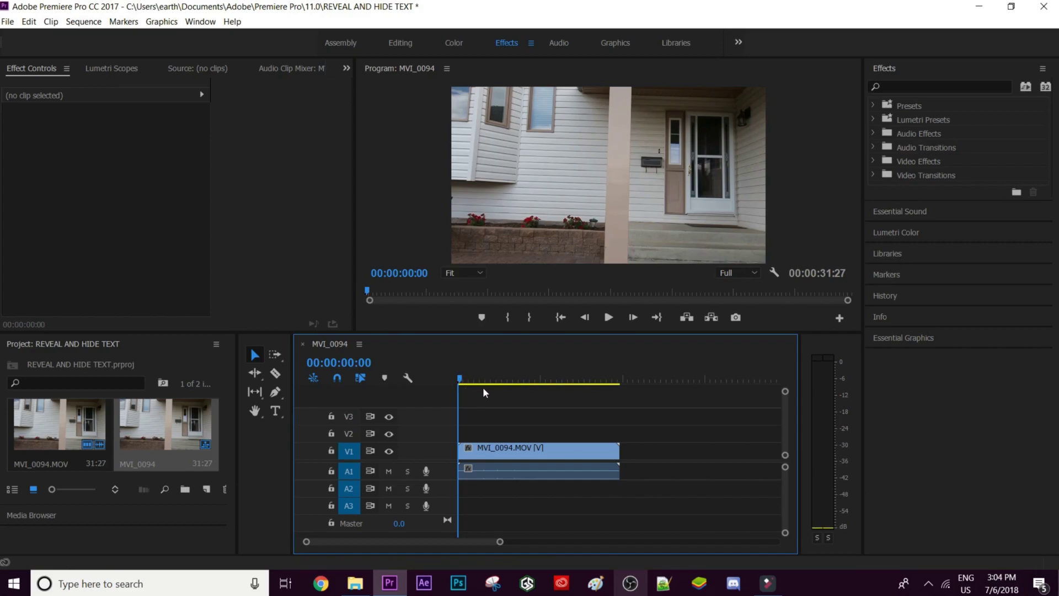
{"action": "left_click_drag", "start_coordinate": [464, 381], "coordinate": [547, 390]}
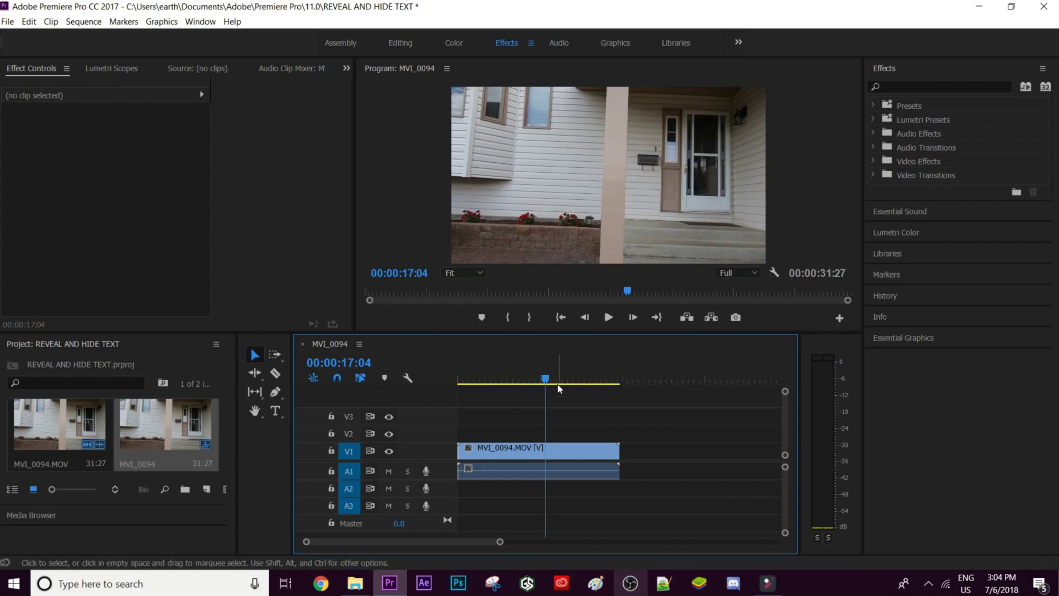
{"action": "left_click_drag", "start_coordinate": [546, 380], "coordinate": [594, 393]}
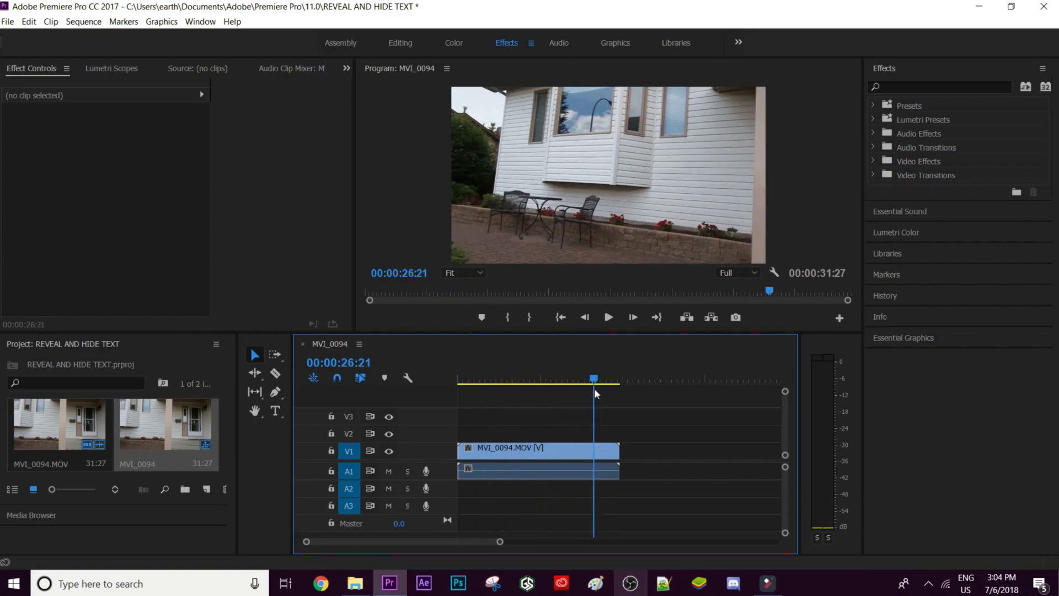
{"action": "key", "text": "c"}
{"action": "left_click", "coordinate": [594, 450]}
{"action": "key", "text": "v"}
Delete the part of the clip before the cut and close the gap so the remaining footage starts the sequence
{"action": "left_click", "coordinate": [544, 456]}
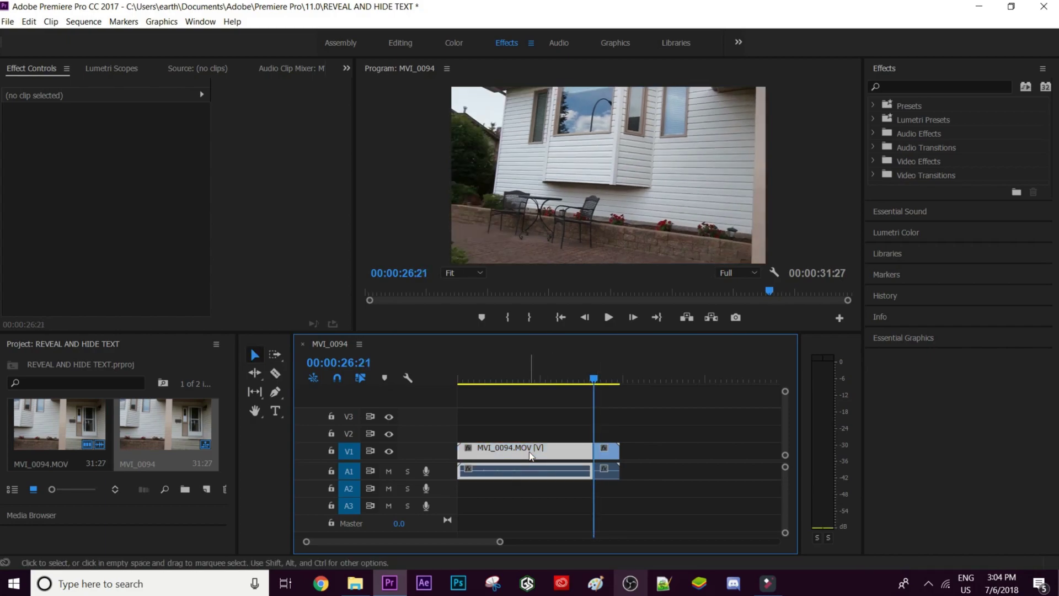
{"action": "key", "text": "Delete"}
{"action": "left_click", "coordinate": [530, 451]}
{"action": "key", "text": "Delete"}
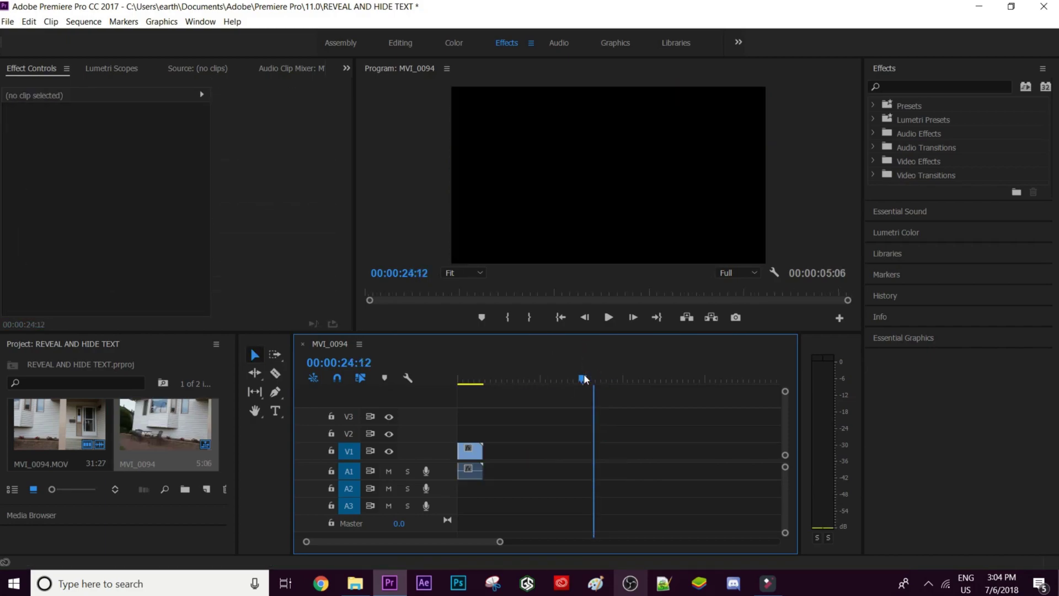
Add the text TEST over the house wall at the start of the sequence with the Type Tool
{"action": "key", "text": "Home"}
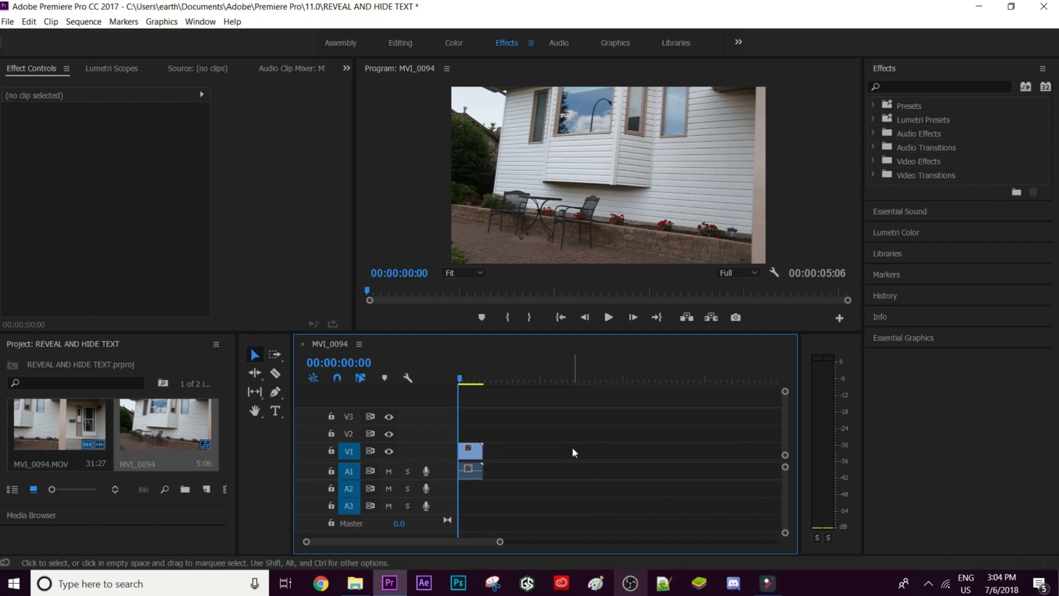
{"action": "left_click", "coordinate": [275, 411]}
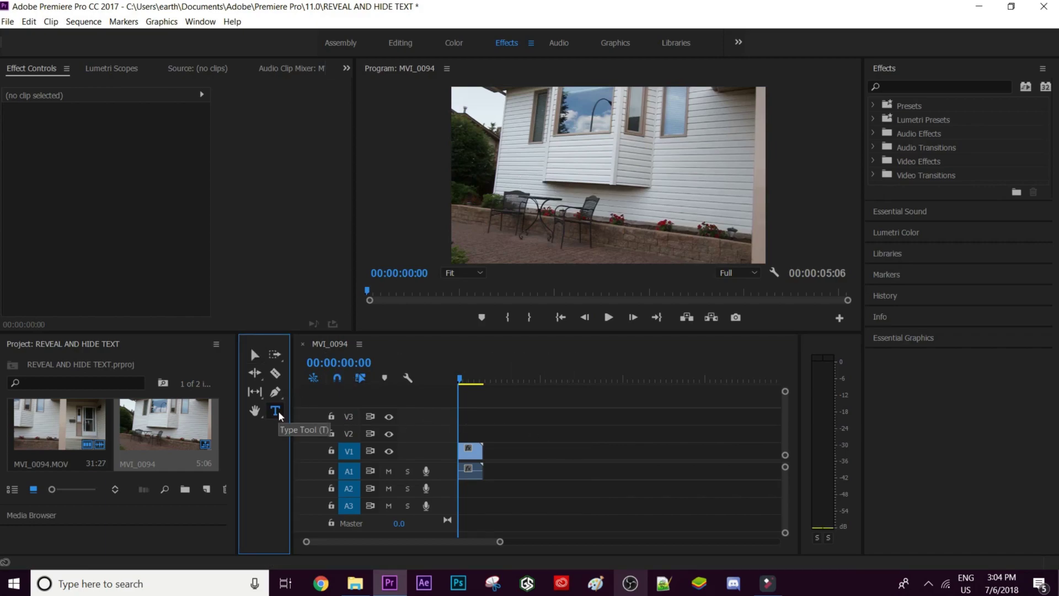
{"action": "left_click", "coordinate": [575, 191]}
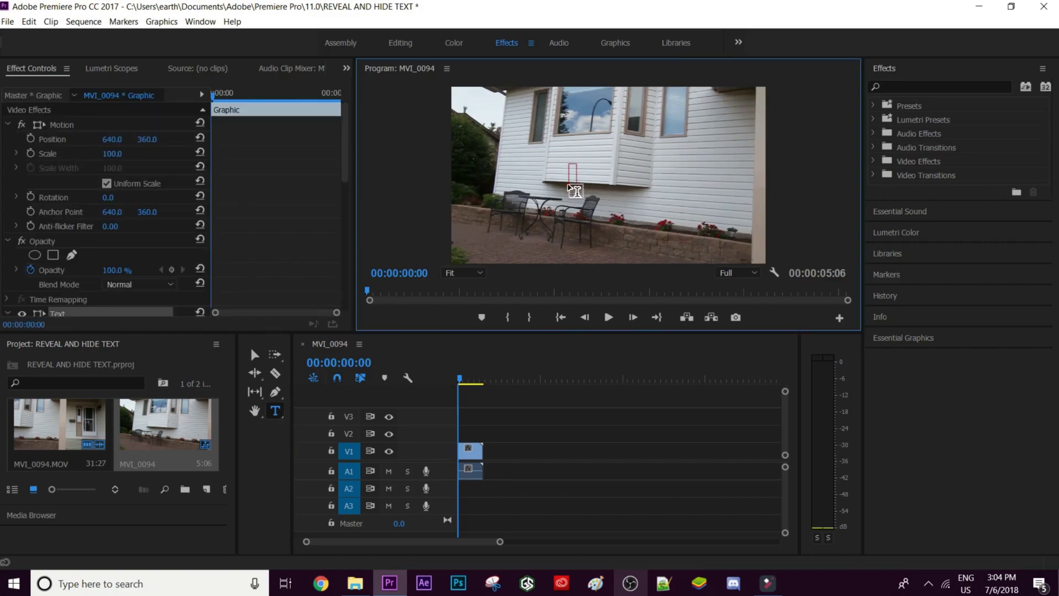
{"action": "type", "text": "TEST"}
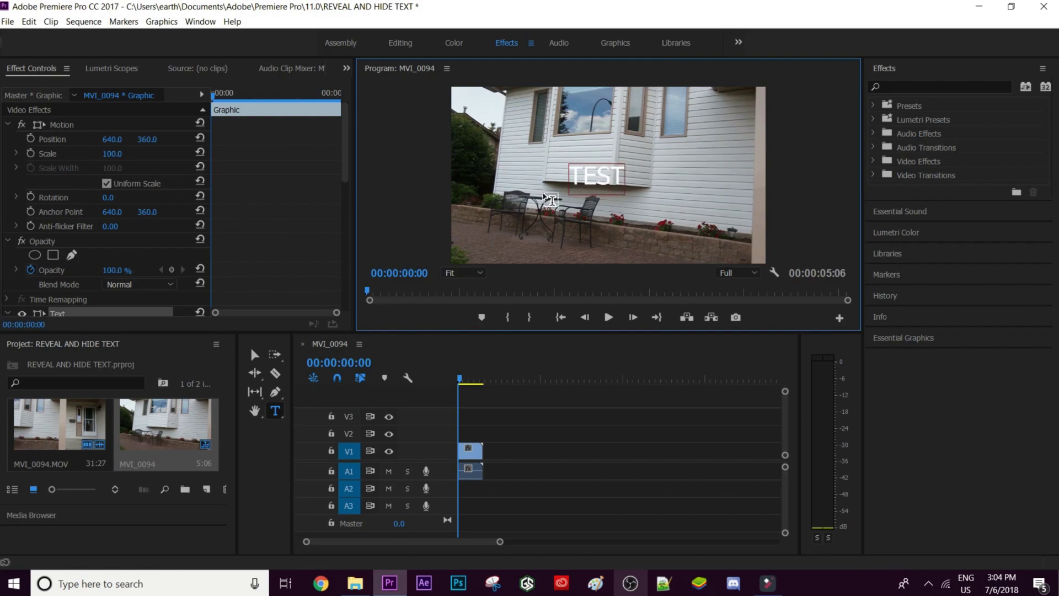
{"action": "left_click", "coordinate": [256, 355]}
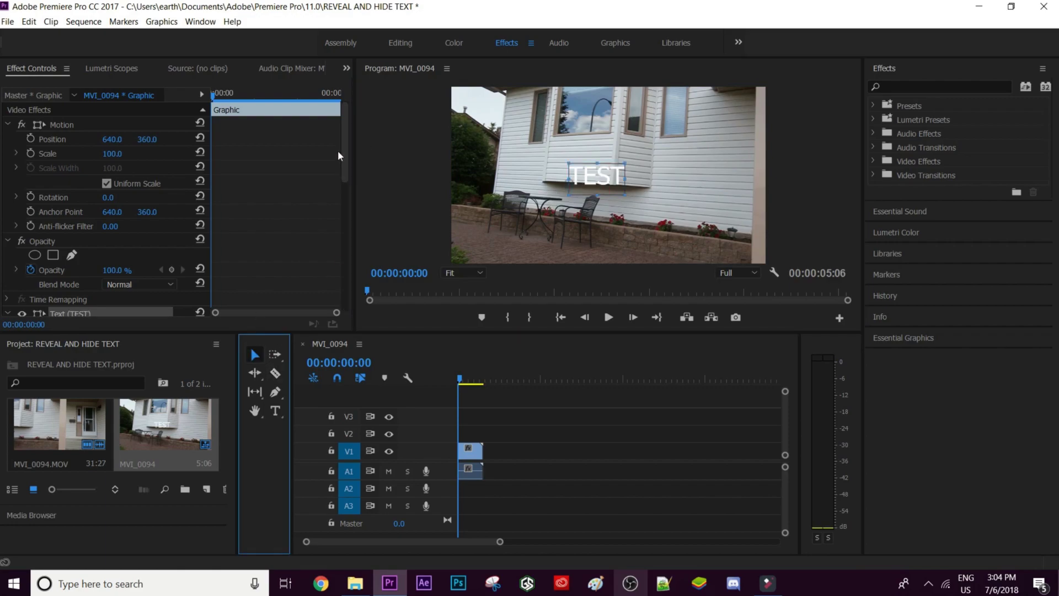
Set the TEST text's font to UniSansBoldItalic and scale the text up in the frame
{"action": "scroll", "coordinate": [344, 204], "scroll_direction": "down", "scroll_amount": 5}
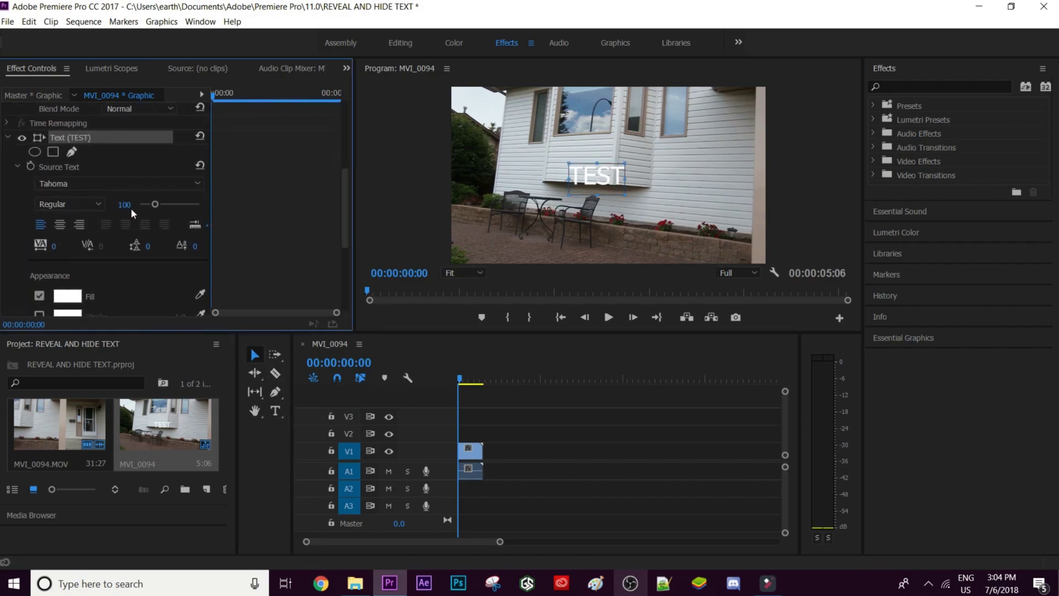
{"action": "left_click", "coordinate": [101, 184]}
{"action": "mouse_move", "coordinate": [224, 586]}
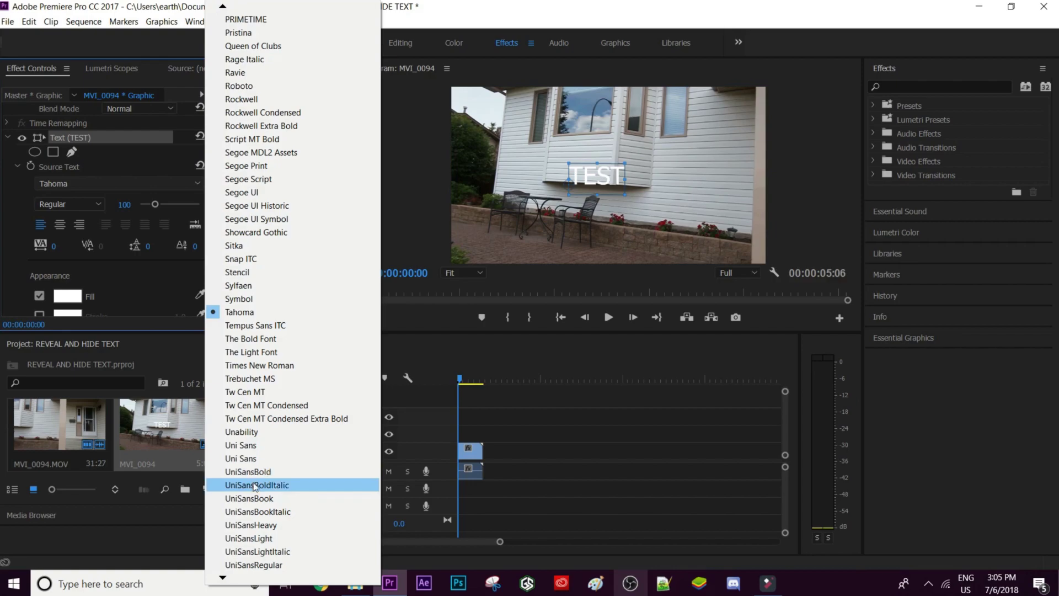
{"action": "left_click", "coordinate": [255, 485]}
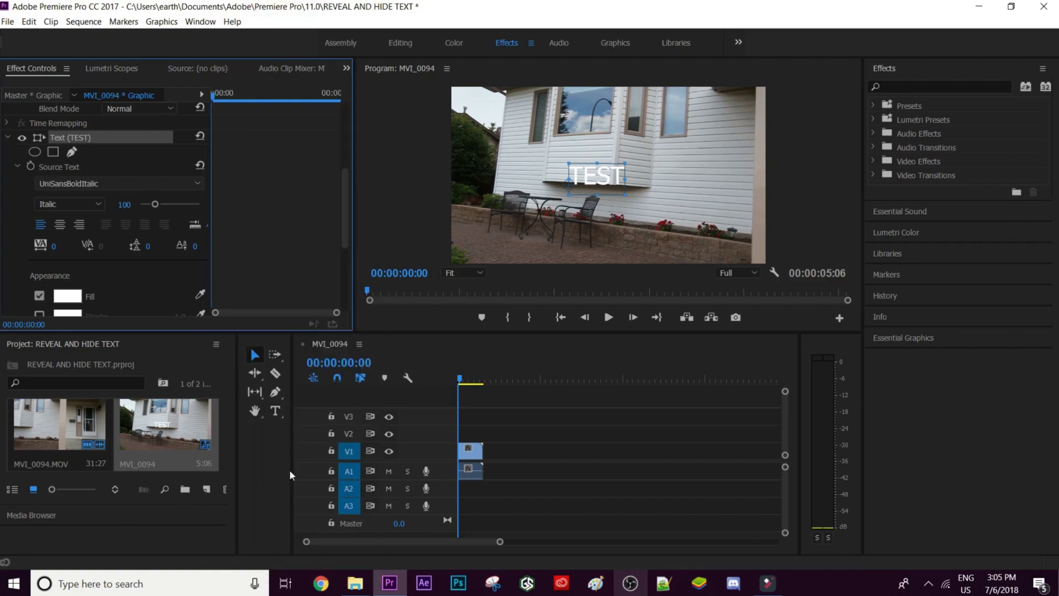
{"action": "left_click_drag", "start_coordinate": [629, 163], "coordinate": [655, 153]}
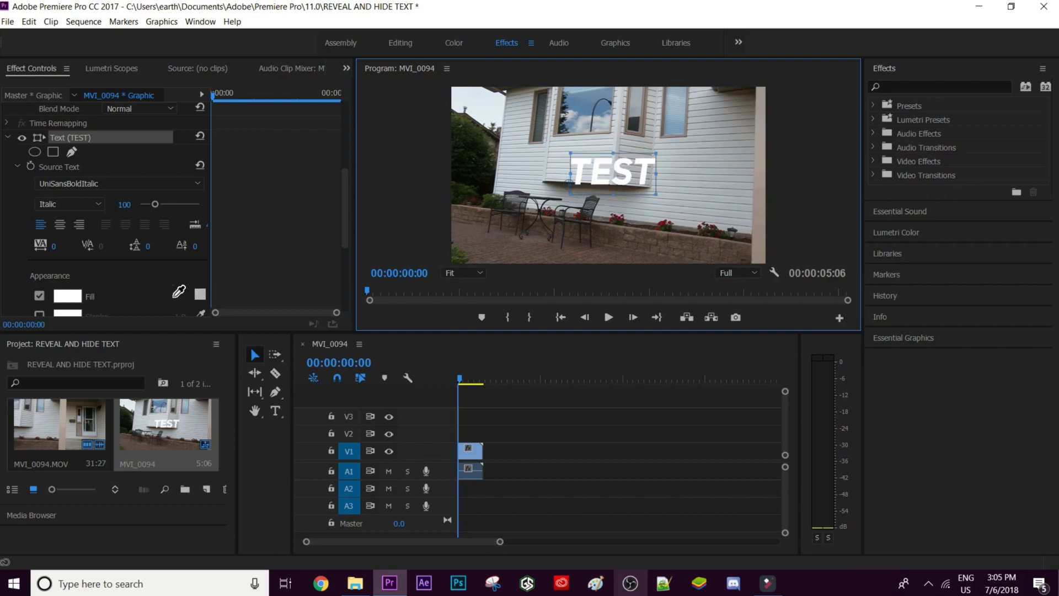
Set the TEST text's fill to black (000000), and center and slightly enlarge it in the frame
{"action": "left_click", "coordinate": [67, 295]}
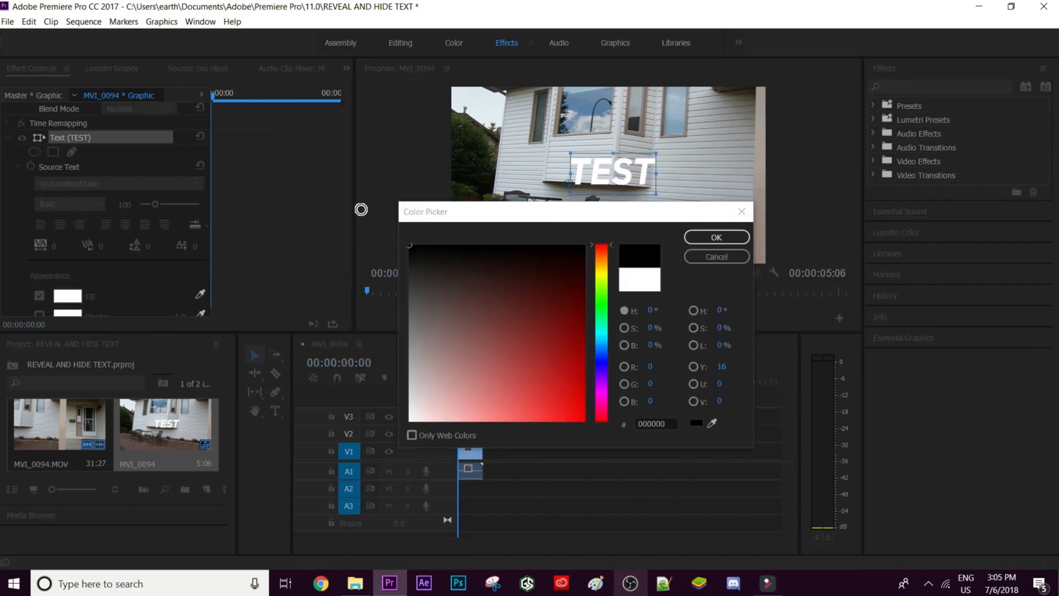
{"action": "left_click", "coordinate": [716, 238]}
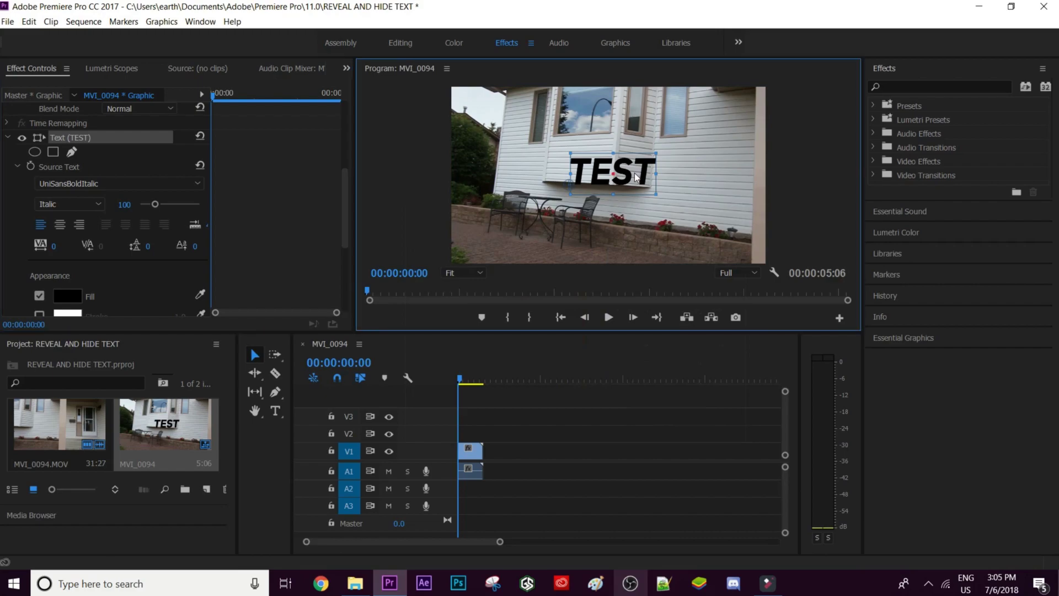
{"action": "left_click_drag", "start_coordinate": [636, 176], "coordinate": [635, 178]}
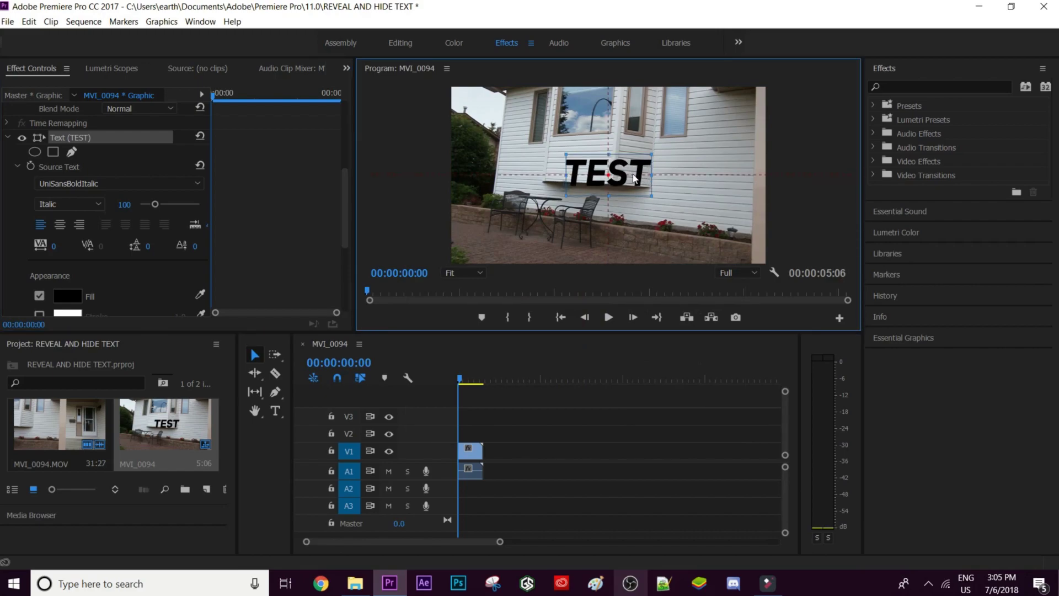
{"action": "left_click_drag", "start_coordinate": [651, 155], "coordinate": [638, 180]}
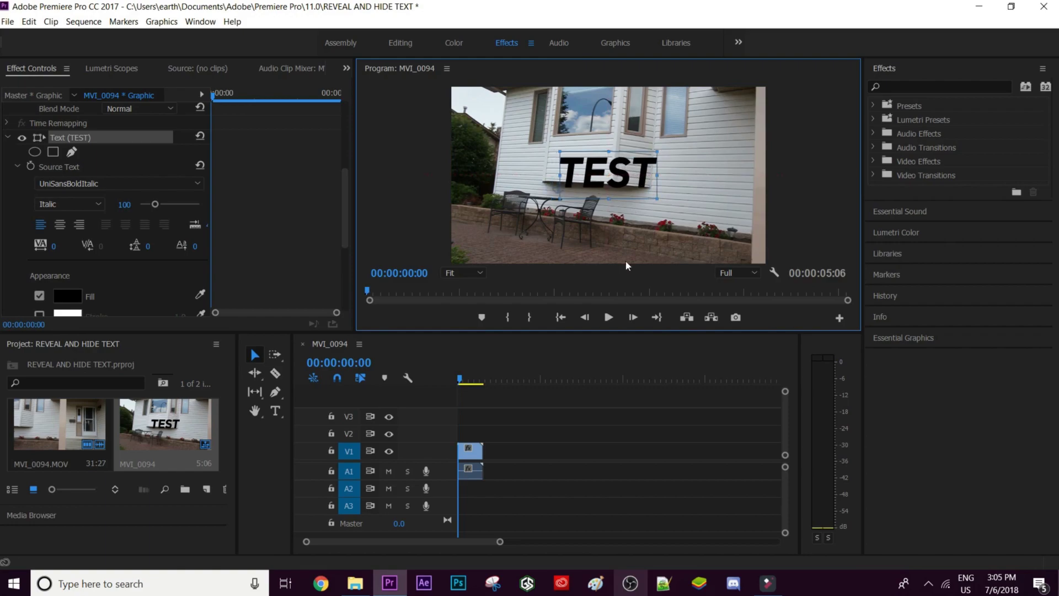
Extend the TEST graphic on V2 to the full length of the video clip below it
{"action": "left_click", "coordinate": [560, 430]}
{"action": "key", "text": "equal"}
{"action": "key", "text": "equal"}
{"action": "key", "text": "equal"}
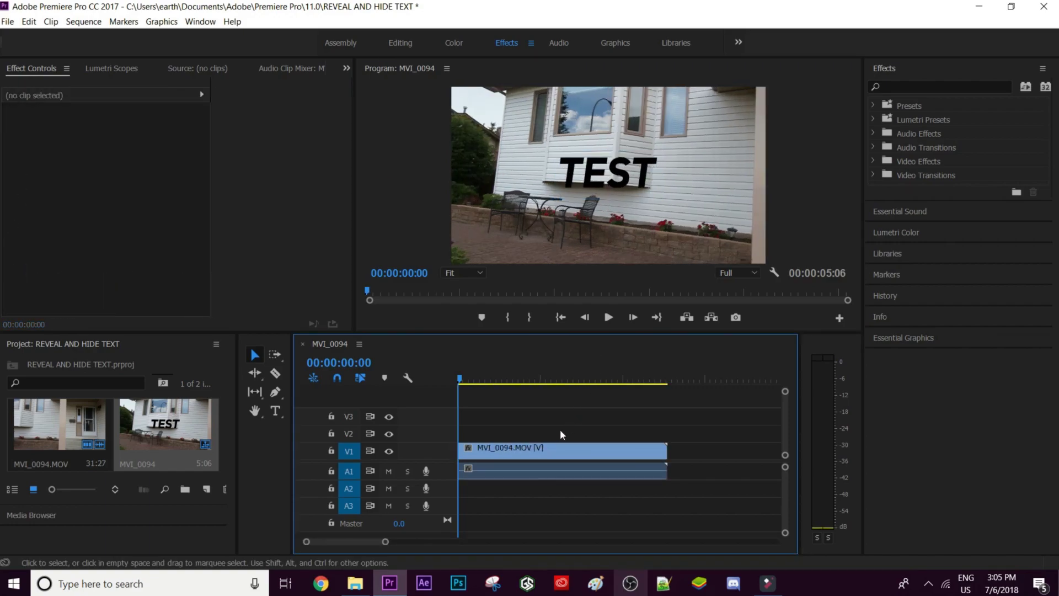
{"action": "left_click_drag", "start_coordinate": [462, 433], "coordinate": [614, 416]}
{"action": "key", "text": "minus"}
{"action": "key", "text": "minus"}
{"action": "key", "text": "minus"}
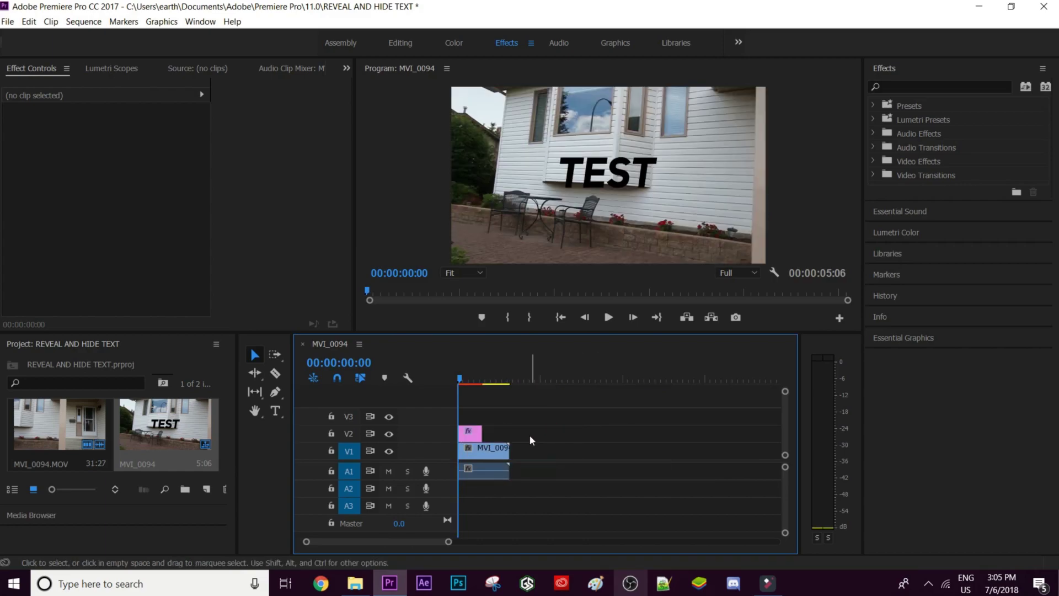
{"action": "left_click_drag", "start_coordinate": [490, 429], "coordinate": [570, 425]}
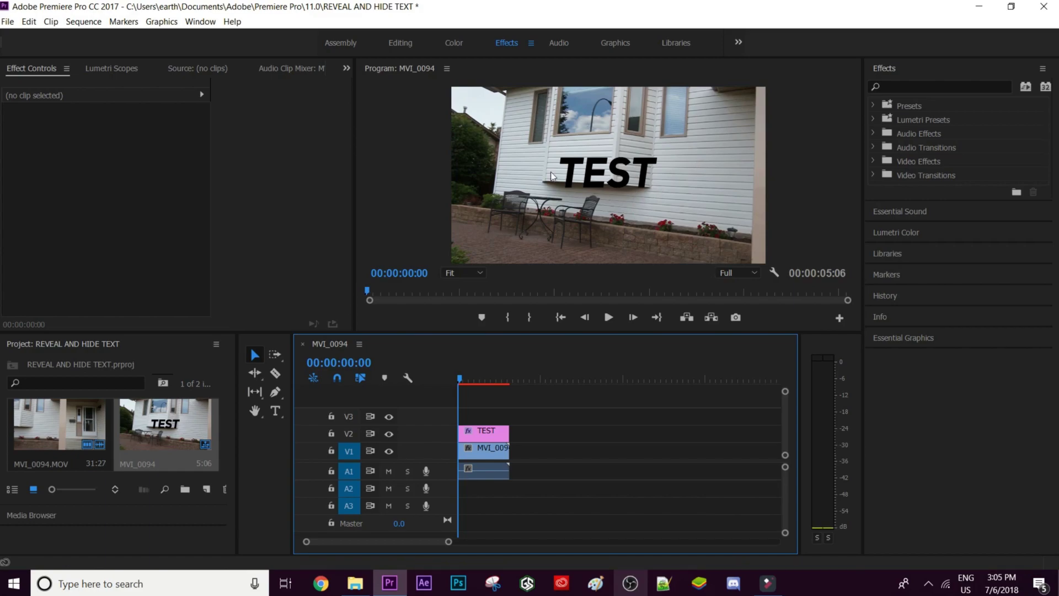
{"action": "left_click", "coordinate": [623, 180]}
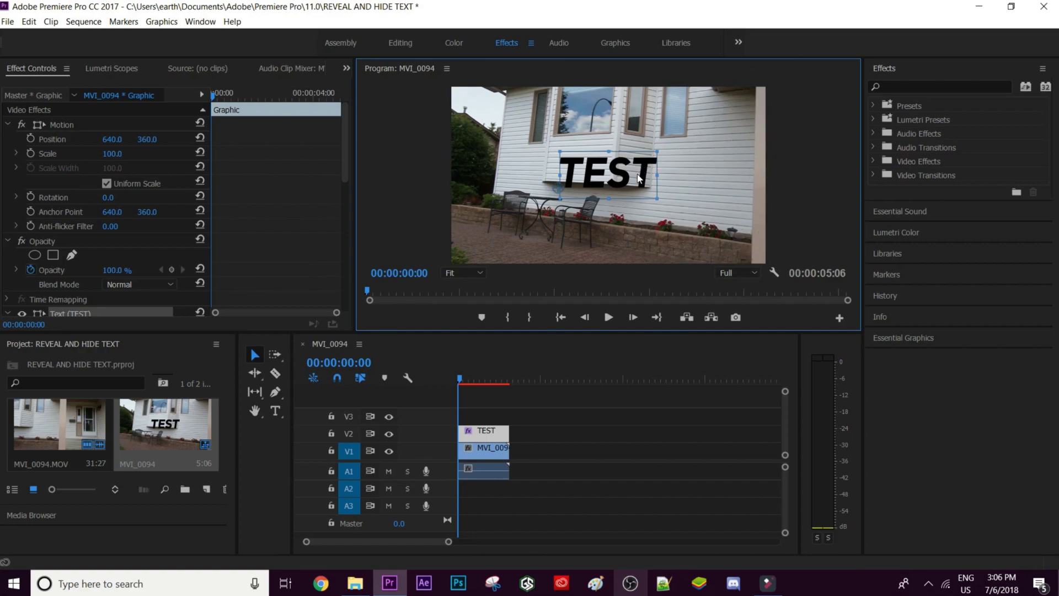
{"action": "left_click", "coordinate": [606, 438]}
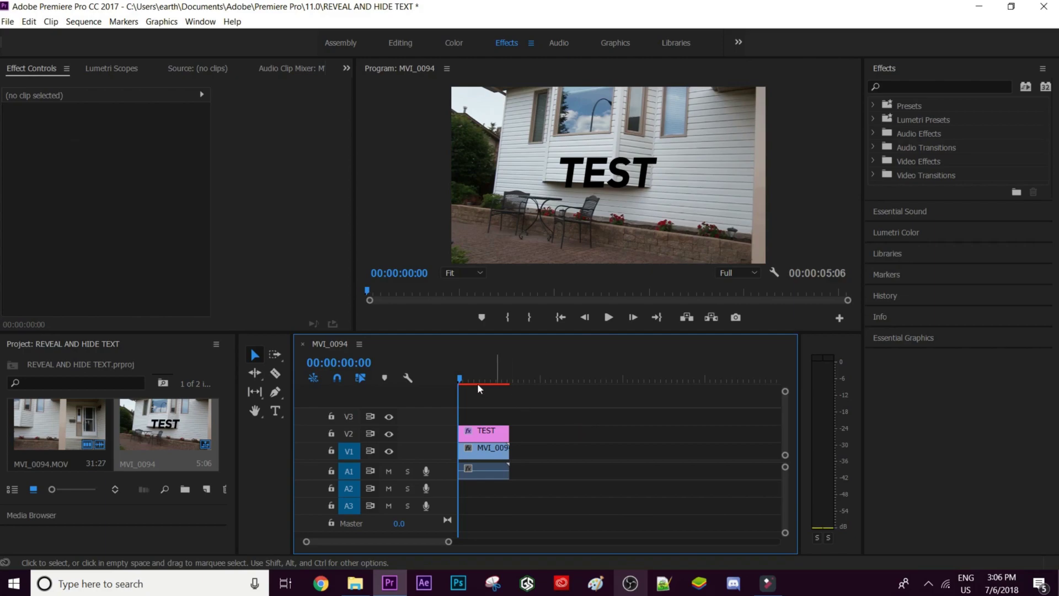
Play and step the sequence to 00:00:01:15, the frame just before the pillar's edge reaches the TEST text
{"action": "key", "text": "space"}
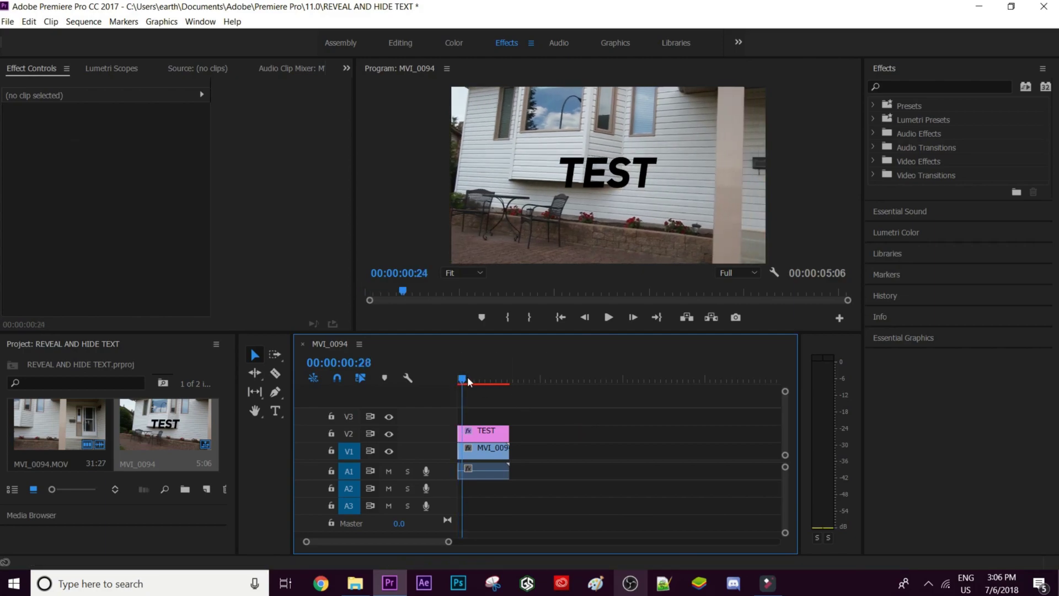
{"action": "key", "text": "space"}
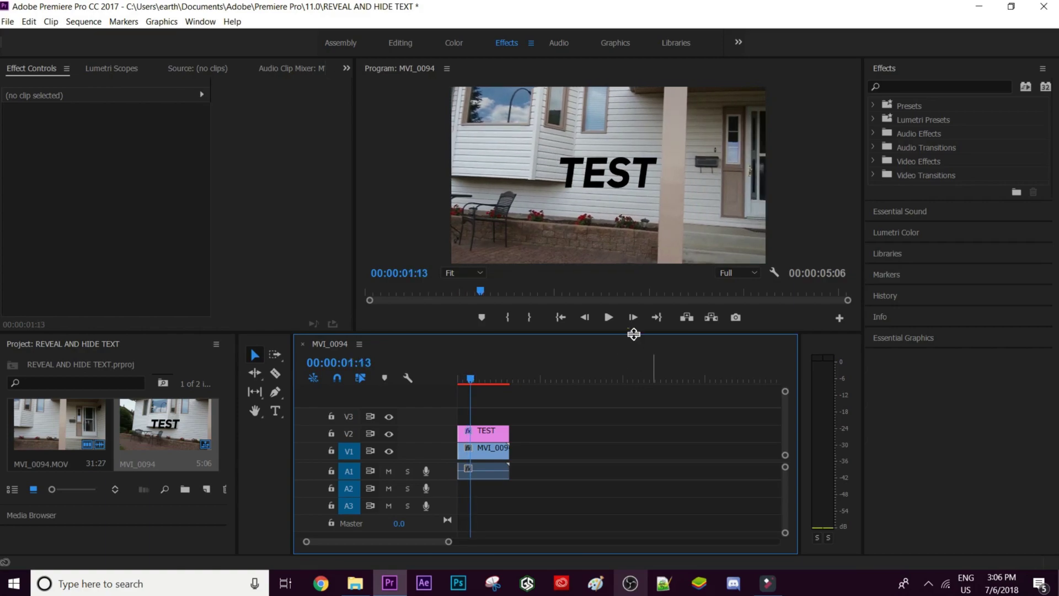
{"action": "left_click", "coordinate": [632, 323]}
{"action": "left_click", "coordinate": [632, 324]}
{"action": "left_click", "coordinate": [632, 324]}
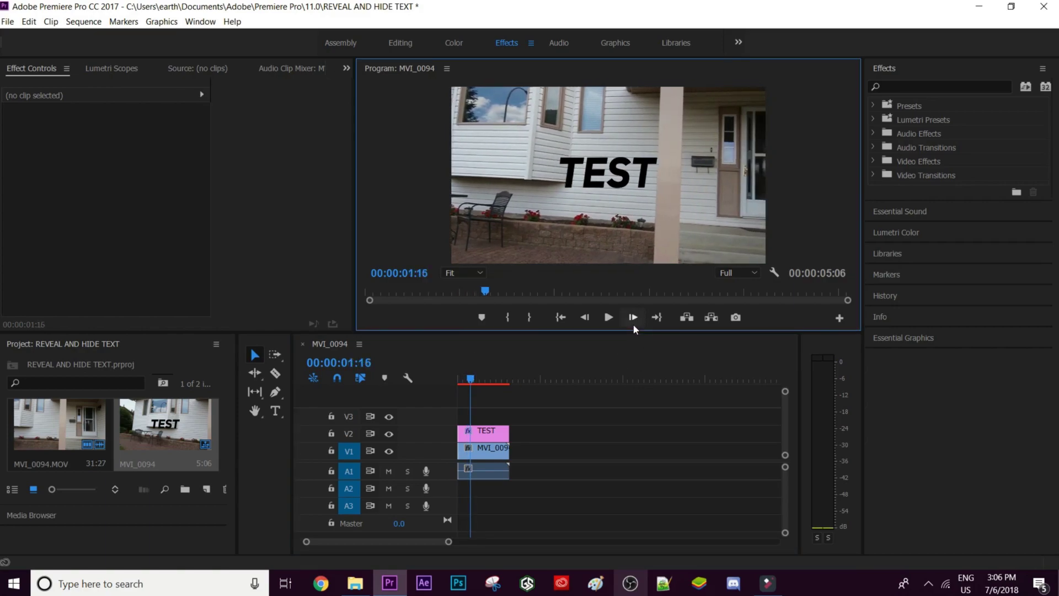
{"action": "left_click", "coordinate": [586, 317]}
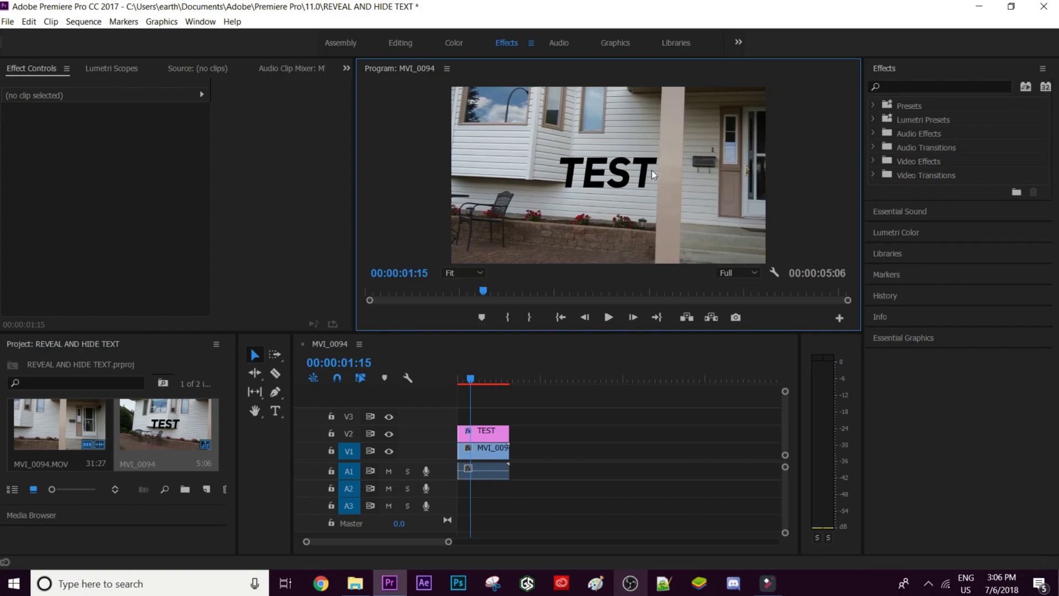
{"action": "left_click", "coordinate": [633, 317]}
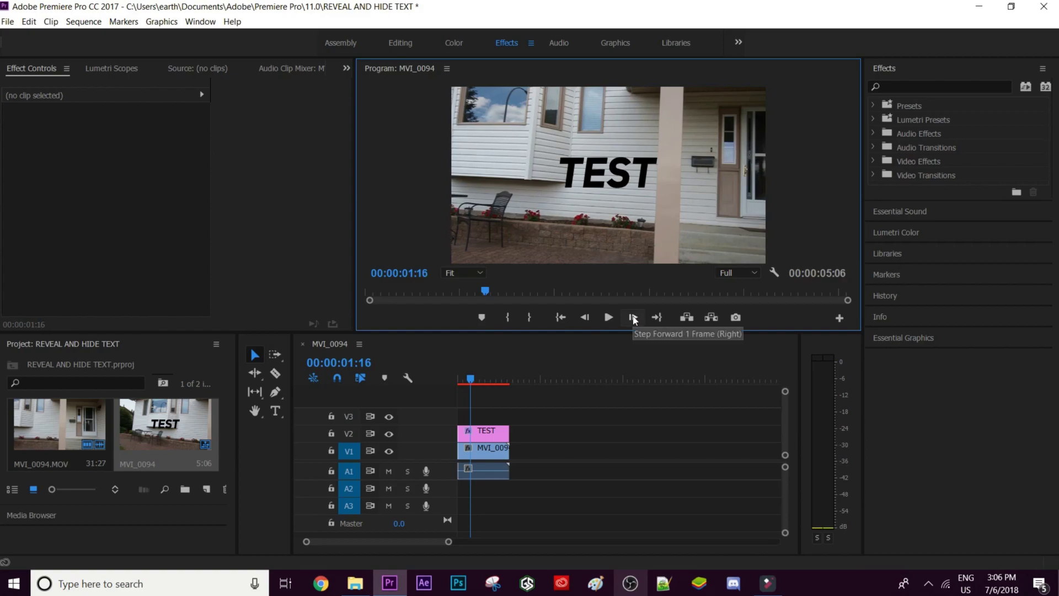
{"action": "left_click", "coordinate": [586, 317]}
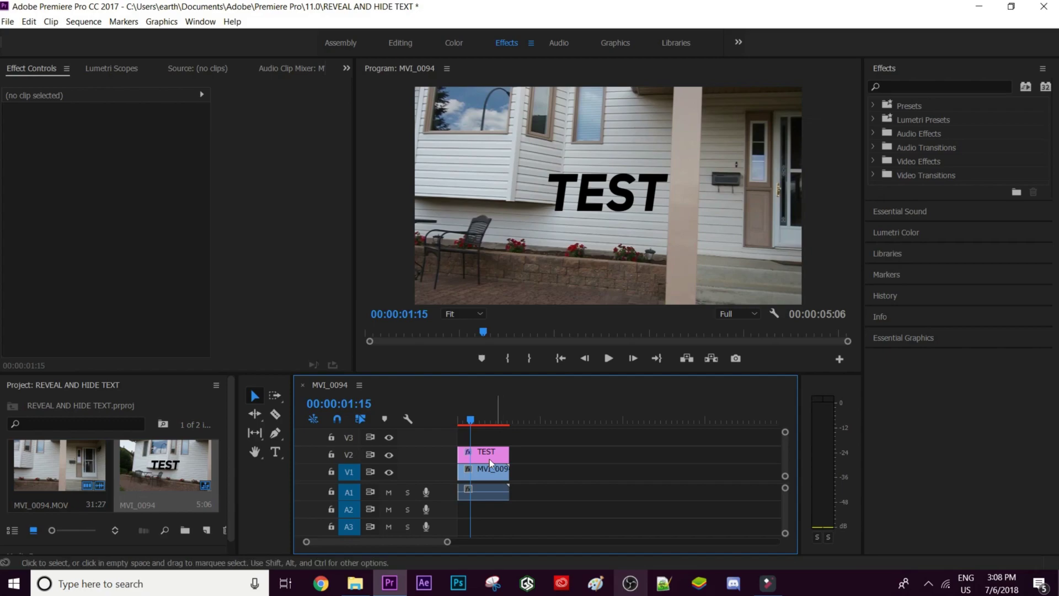
Add a free-draw pen mask to the Opacity of the TEST graphic at 00:00:01:15
{"action": "left_click", "coordinate": [473, 459]}
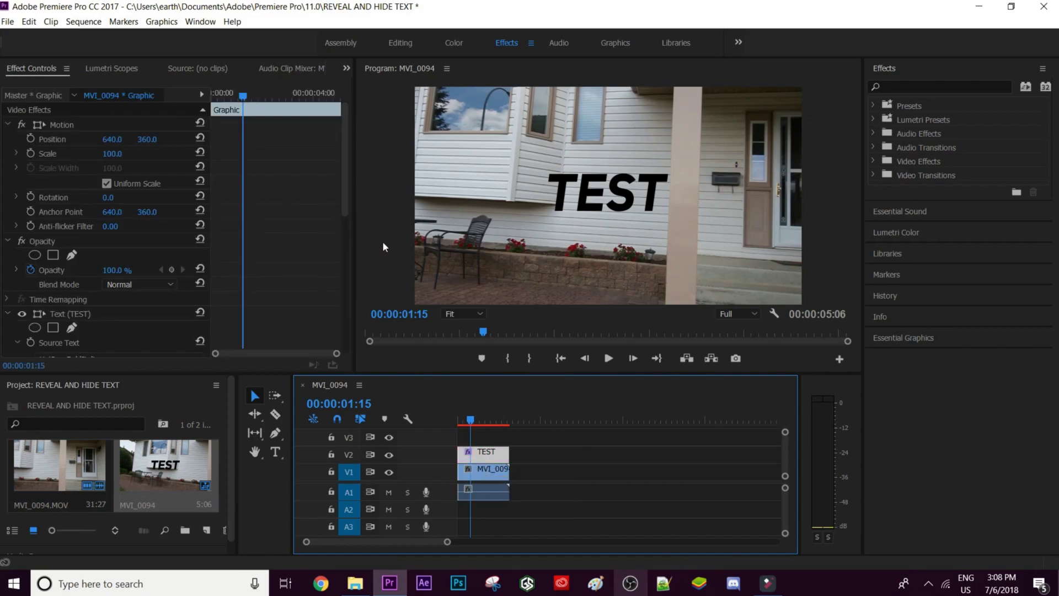
{"action": "left_click_drag", "start_coordinate": [343, 203], "coordinate": [344, 201]}
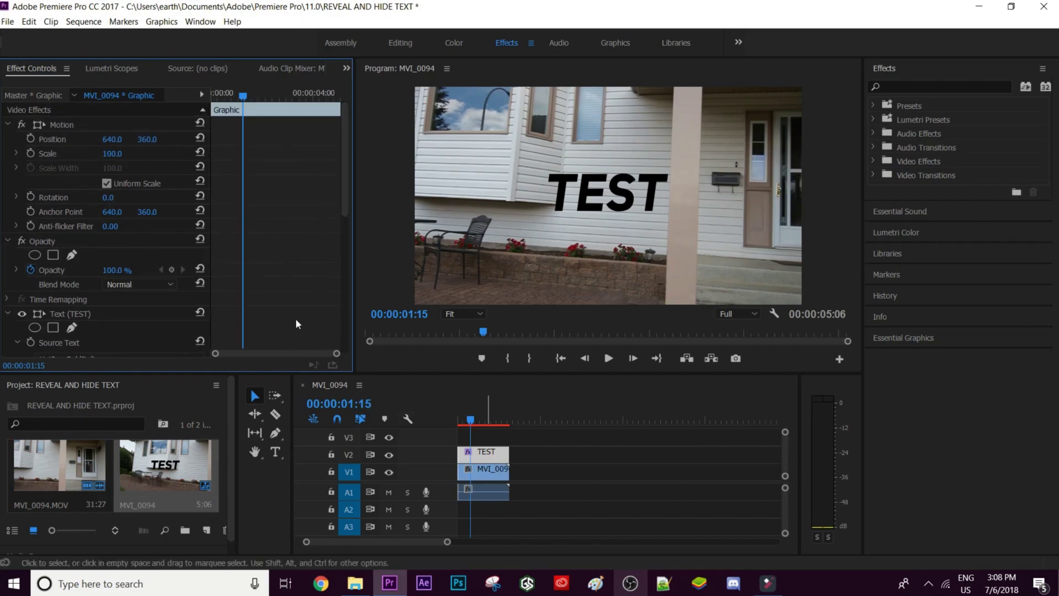
{"action": "left_click", "coordinate": [74, 258]}
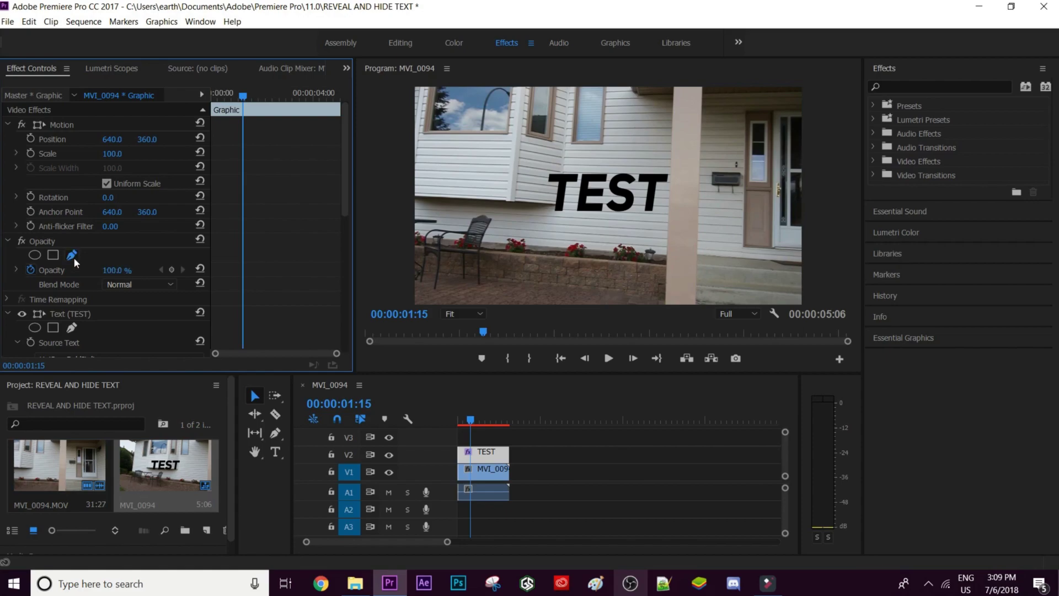
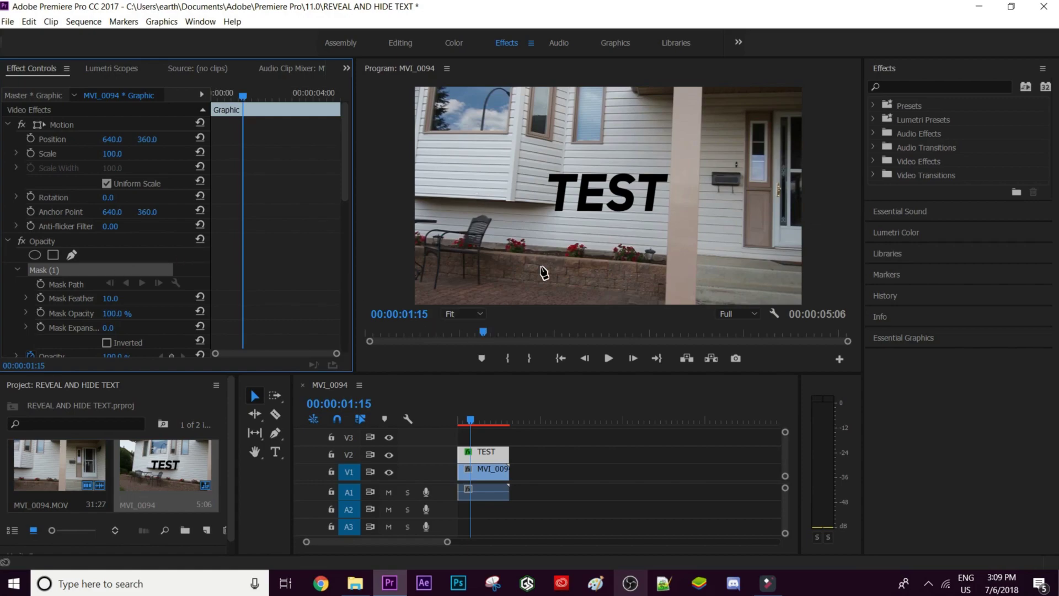
{"action": "left_click", "coordinate": [454, 313]}
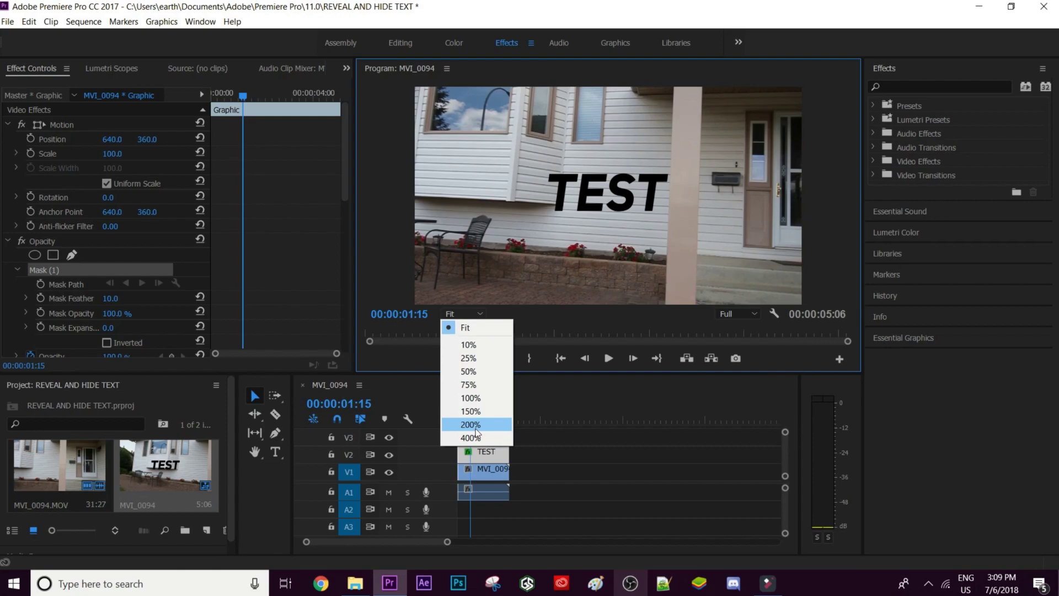
{"action": "key", "text": "Escape"}
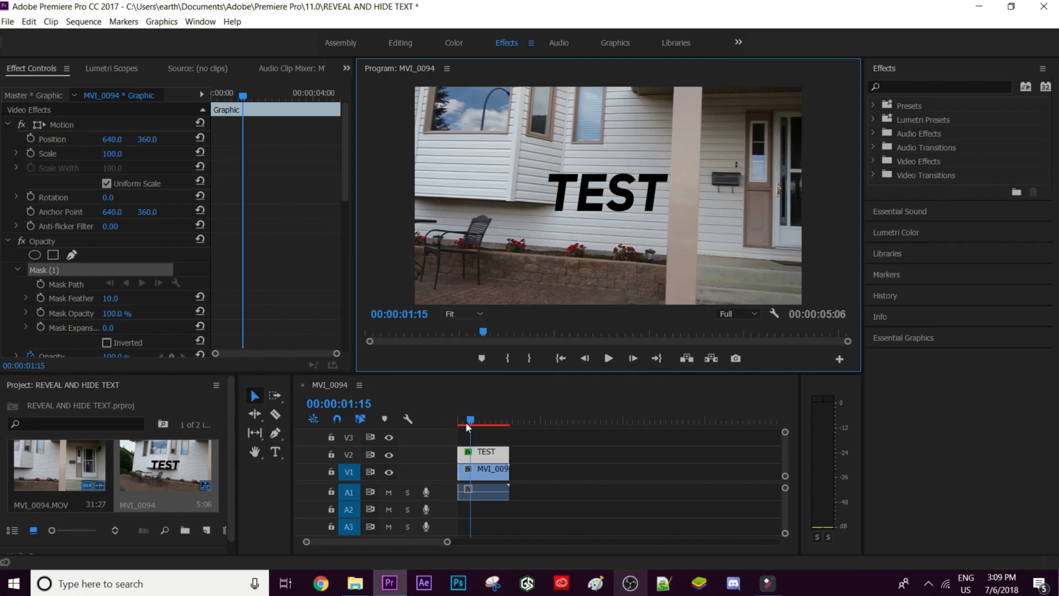
Place the first mask points up the pillar's left edge beside the final T, from below the TEST text to above it
{"action": "left_click_drag", "start_coordinate": [591, 378], "coordinate": [589, 393]}
{"action": "left_click_drag", "start_coordinate": [570, 317], "coordinate": [633, 317]}
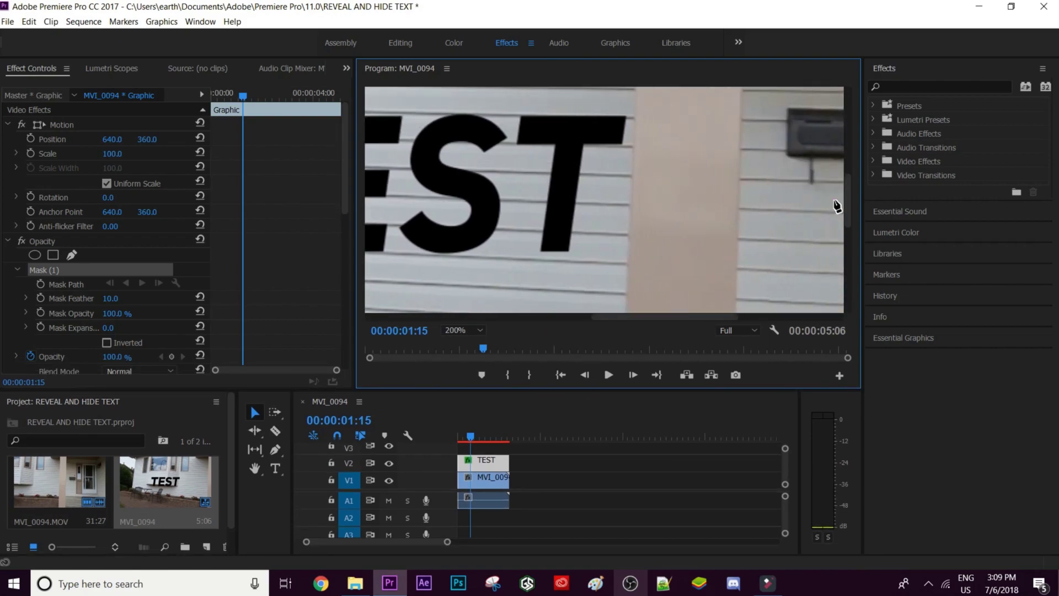
{"action": "left_click_drag", "start_coordinate": [848, 198], "coordinate": [863, 198]}
{"action": "left_click_drag", "start_coordinate": [846, 178], "coordinate": [837, 276]}
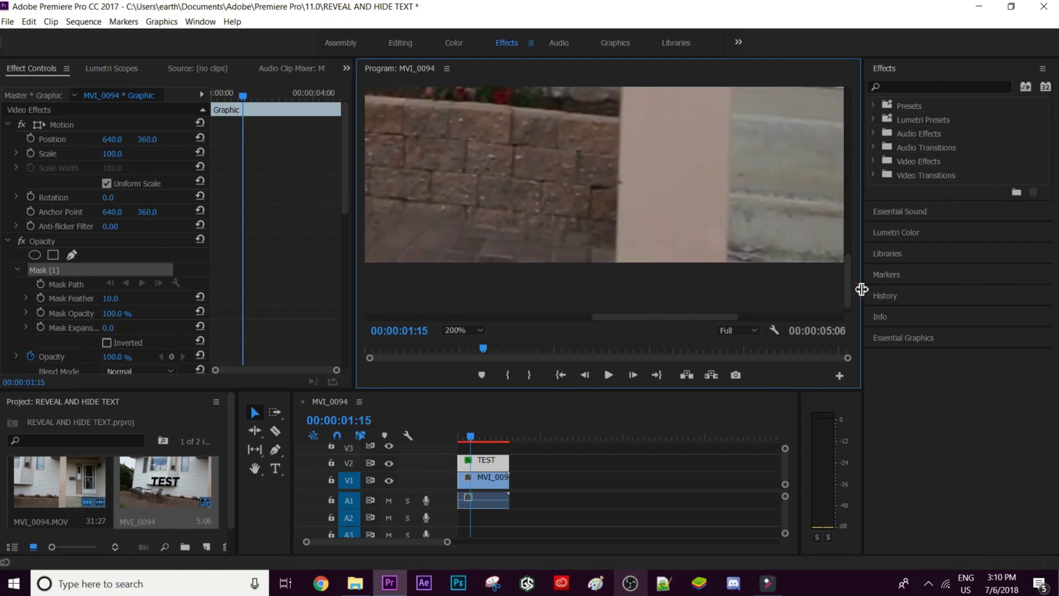
{"action": "left_click_drag", "start_coordinate": [848, 280], "coordinate": [891, 205]}
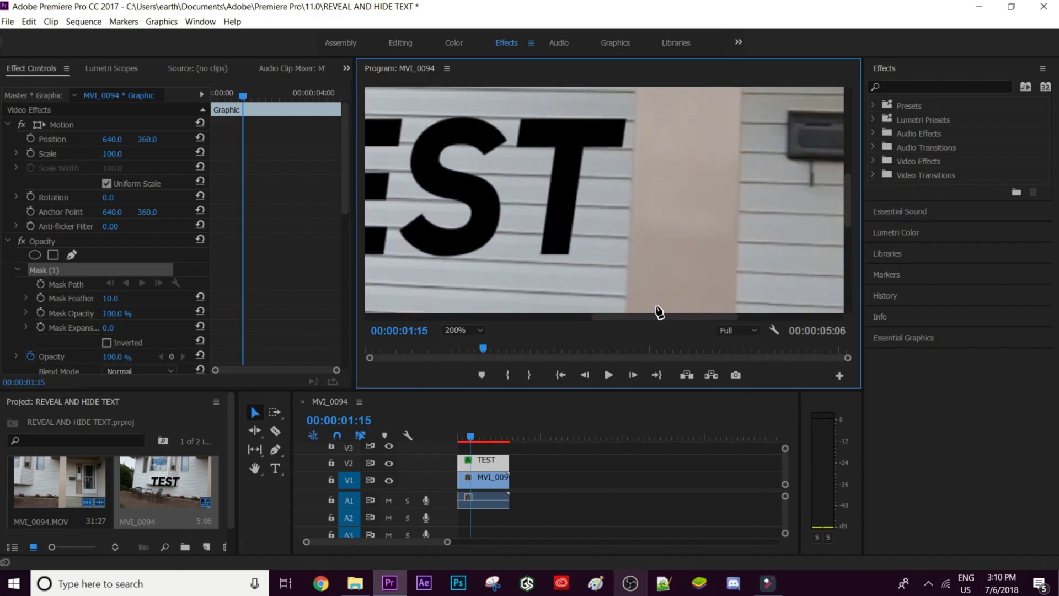
{"action": "left_click_drag", "start_coordinate": [622, 317], "coordinate": [648, 320]}
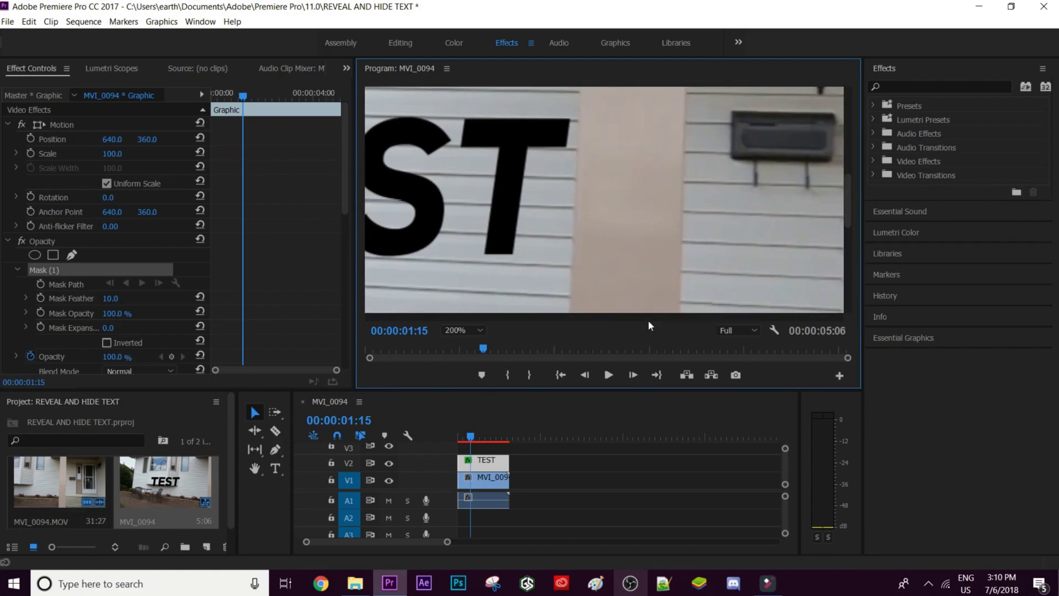
{"action": "left_click", "coordinate": [570, 283]}
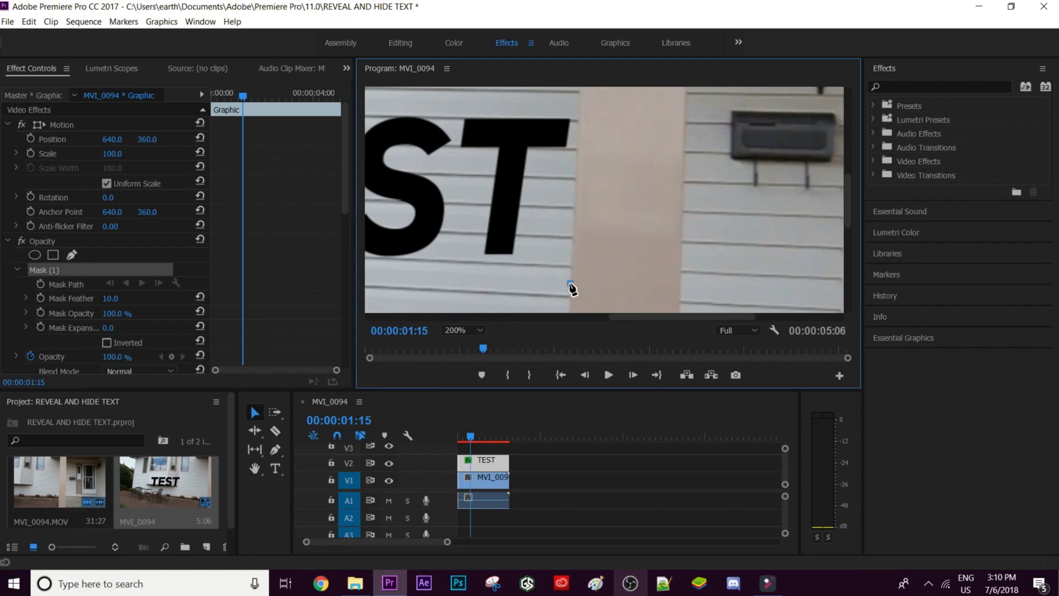
{"action": "left_click", "coordinate": [574, 215]}
{"action": "left_click", "coordinate": [577, 162]}
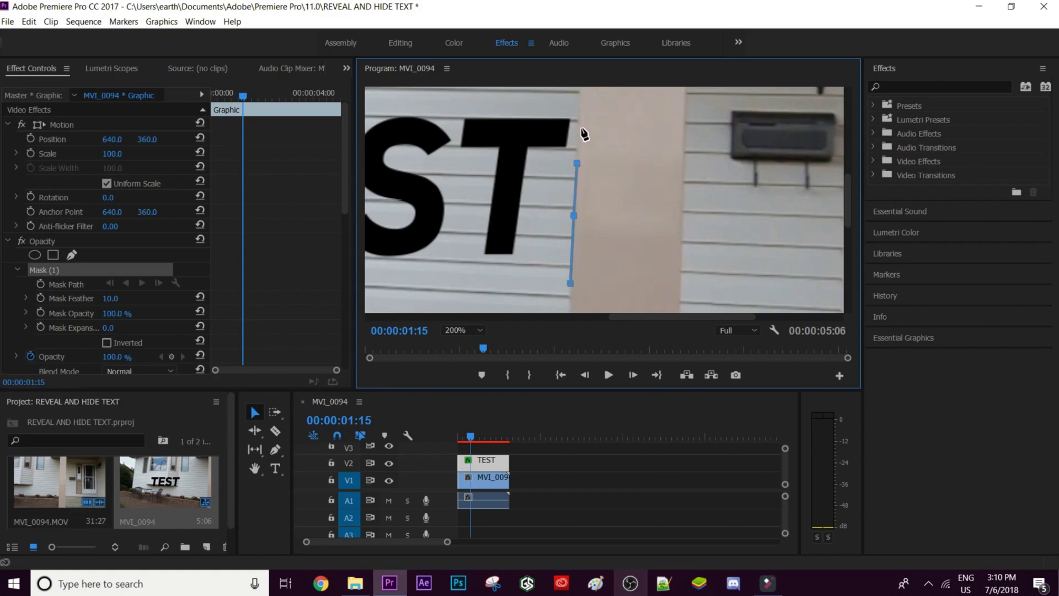
{"action": "left_click", "coordinate": [579, 99]}
{"action": "left_click_drag", "start_coordinate": [850, 202], "coordinate": [851, 185]}
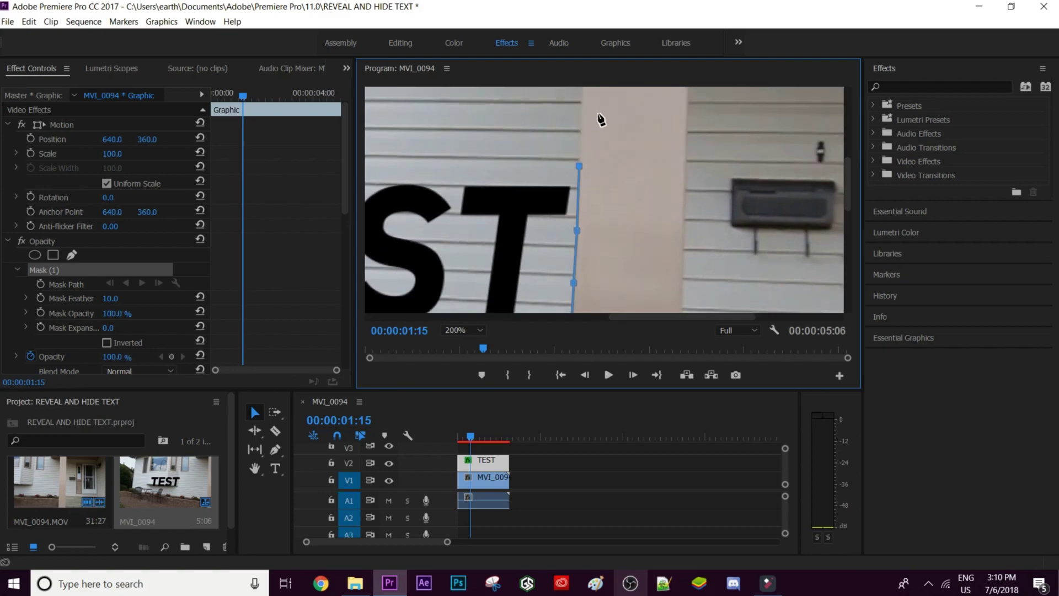
{"action": "left_click", "coordinate": [582, 118]}
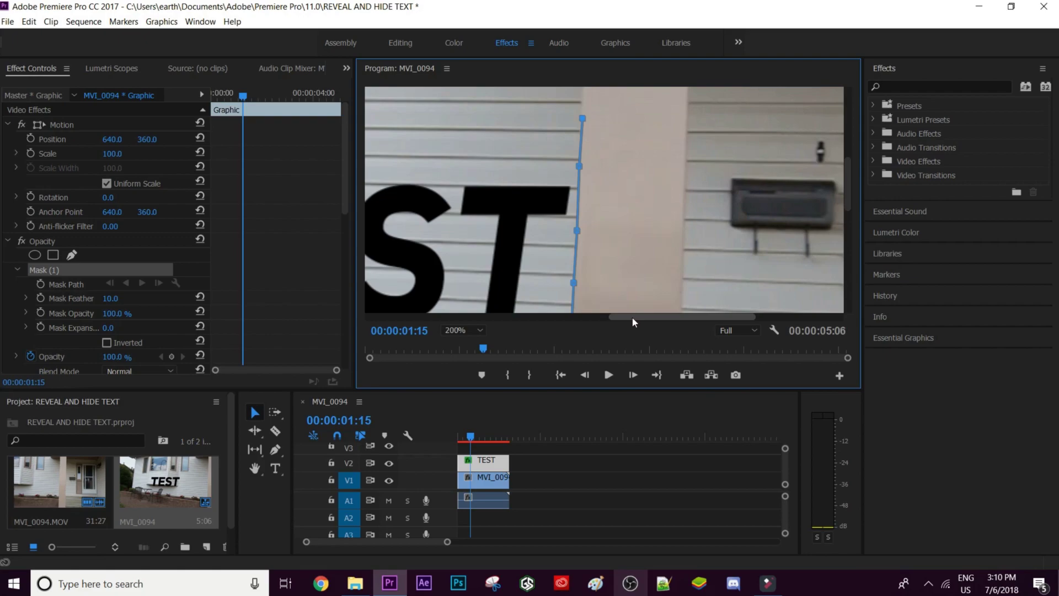
Close the mask path around the whole TEST text with two corner points beyond its first letter
{"action": "mouse_move", "coordinate": [657, 316]}
{"action": "left_mouse_down"}
{"action": "mouse_move", "coordinate": [610, 327]}
{"action": "mouse_move", "coordinate": [664, 320]}
{"action": "left_mouse_up"}
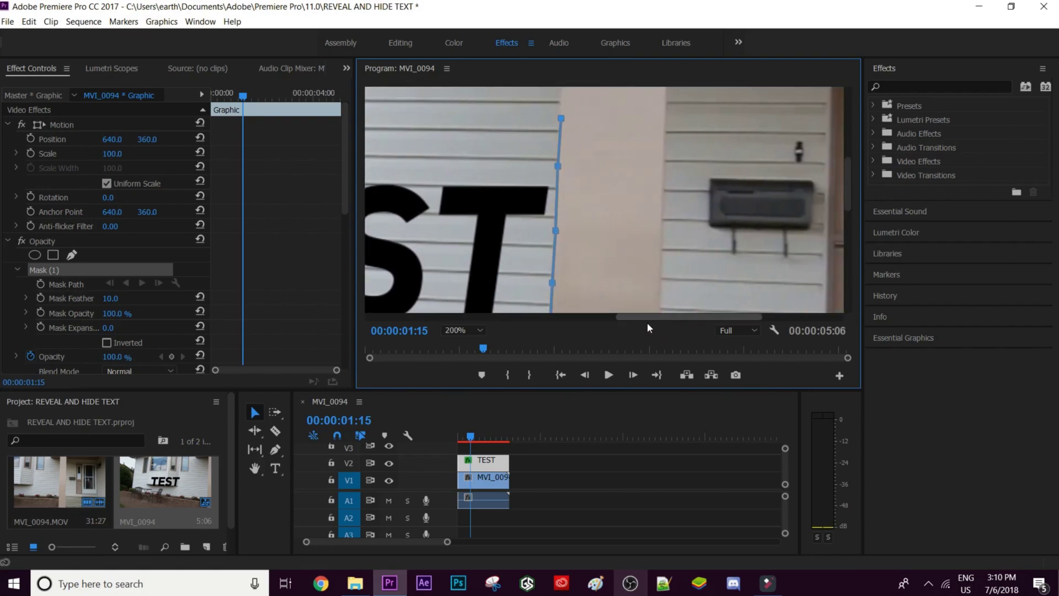
{"action": "left_click", "coordinate": [466, 330]}
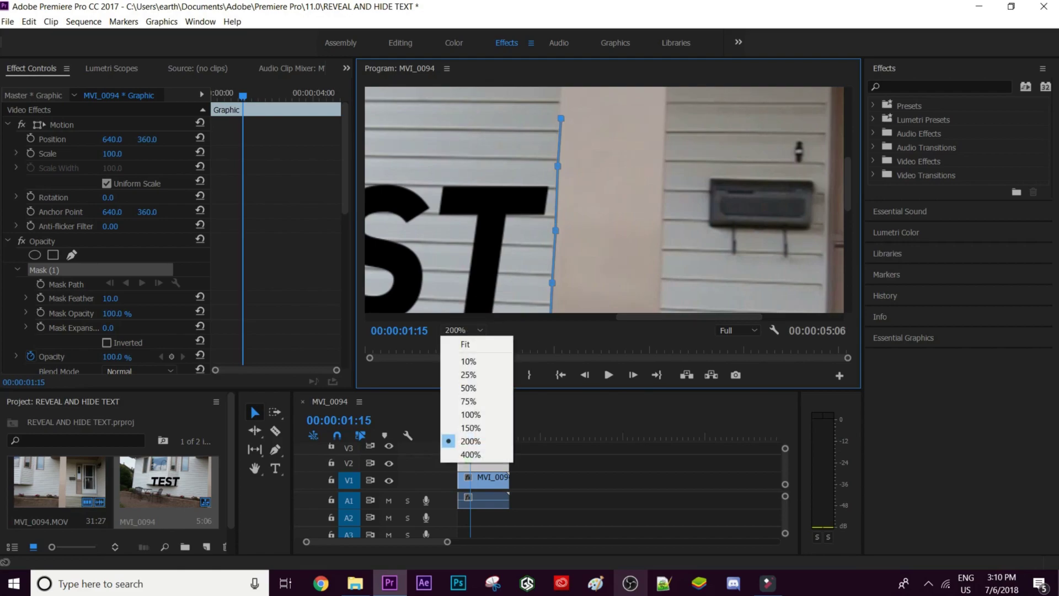
{"action": "left_click", "coordinate": [483, 346]}
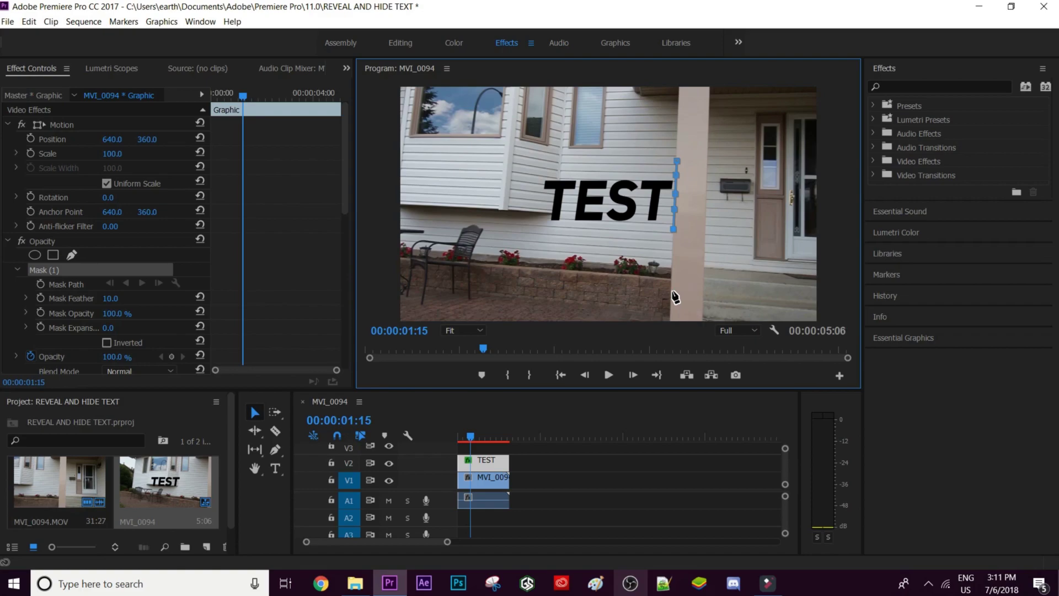
{"action": "left_click", "coordinate": [501, 142]}
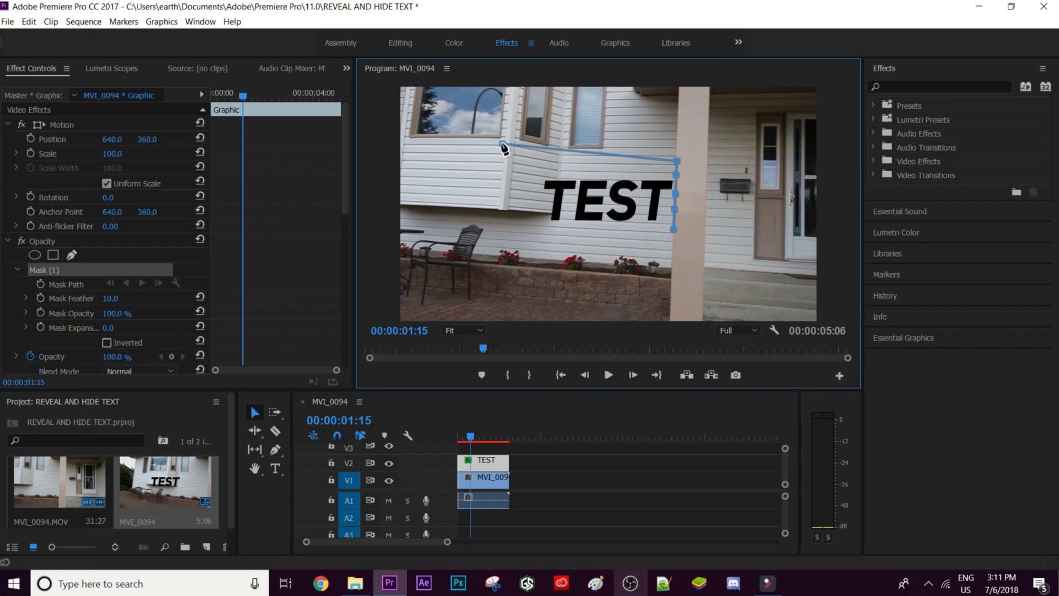
{"action": "left_click", "coordinate": [494, 253]}
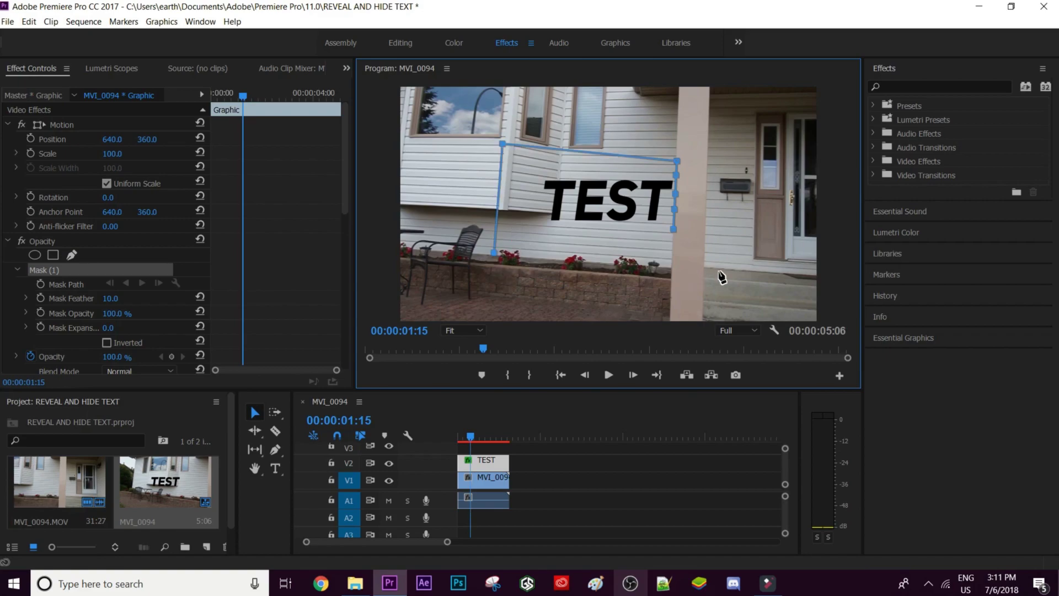
{"action": "left_click", "coordinate": [673, 228]}
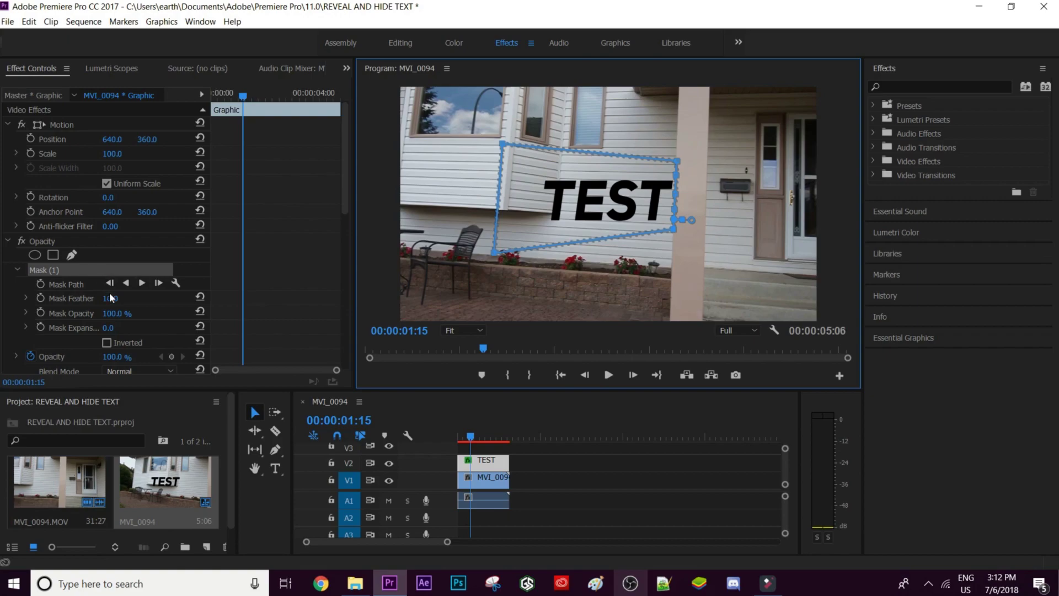
Set the mask's feather to 0 and start Mask Path keyframing at 00:00:01:15
{"action": "left_click", "coordinate": [93, 269]}
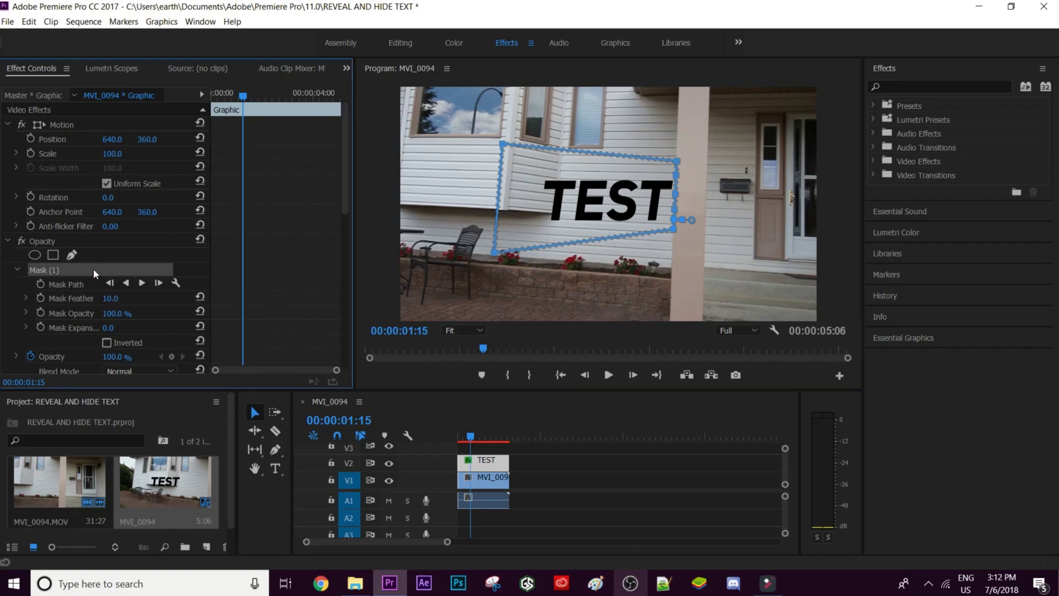
{"action": "left_click", "coordinate": [120, 299]}
{"action": "key", "text": "Down"}
{"action": "key", "text": "Down"}
{"action": "key", "text": "Return"}
{"action": "left_click", "coordinate": [39, 286]}
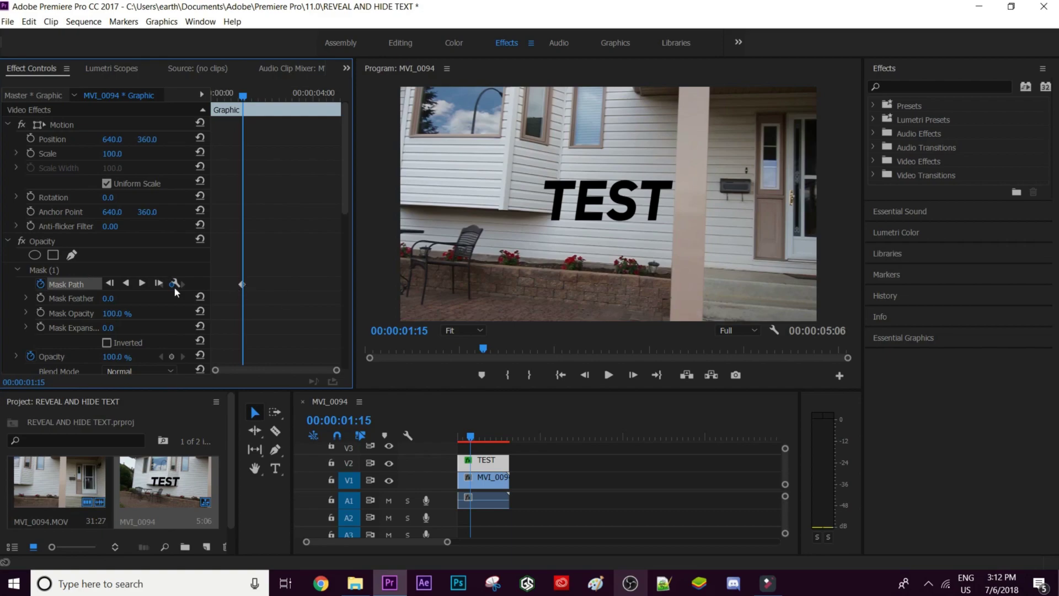
At 00:00:01:16, shift the whole mask so its straight side lines up with the pillar's left edge
{"action": "left_click", "coordinate": [88, 271]}
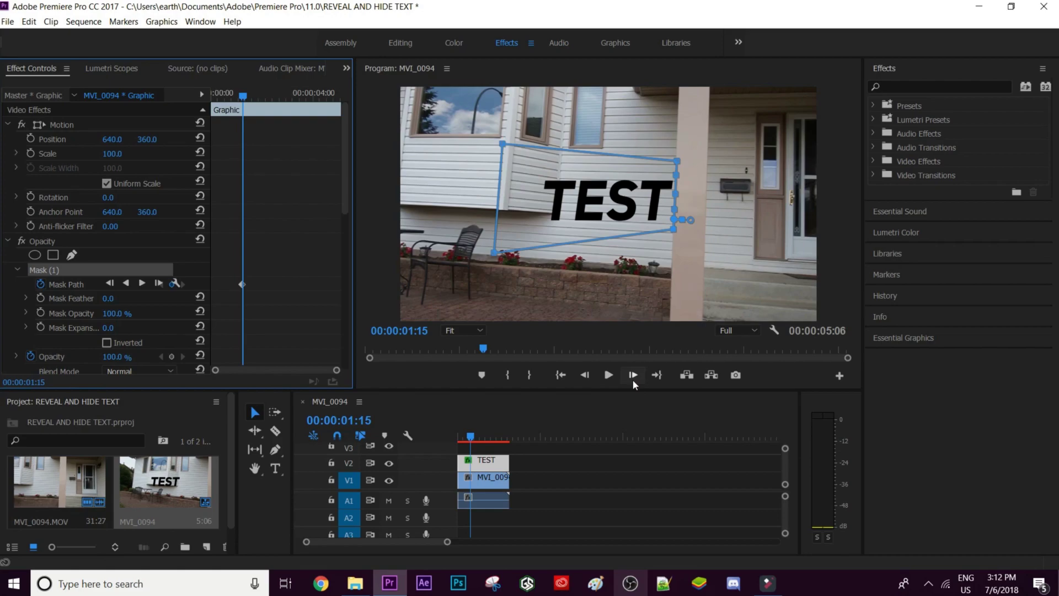
{"action": "left_click", "coordinate": [479, 331]}
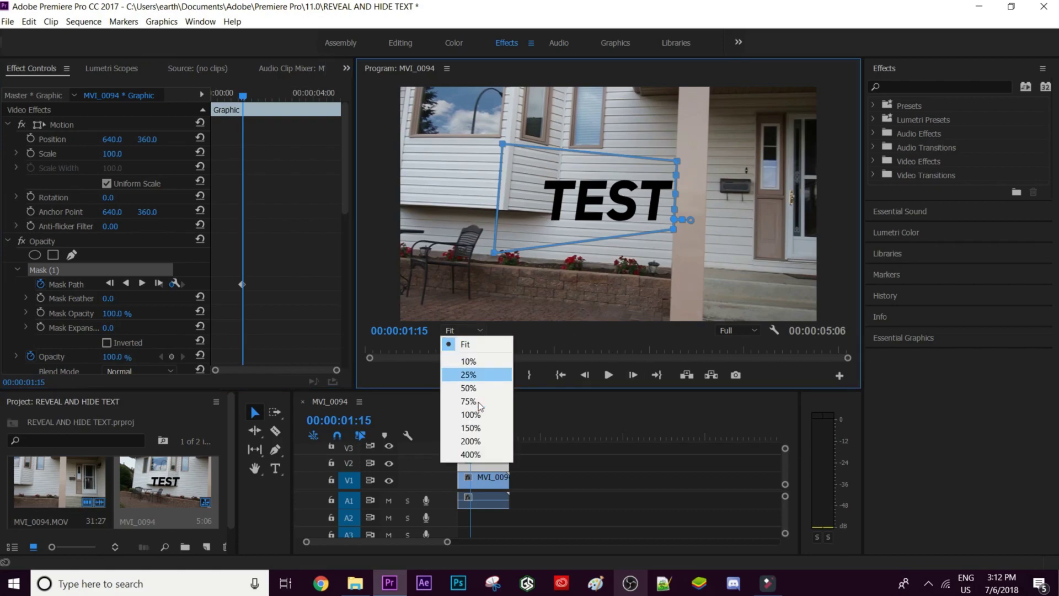
{"action": "left_click", "coordinate": [472, 441]}
{"action": "left_click_drag", "start_coordinate": [612, 320], "coordinate": [679, 324]}
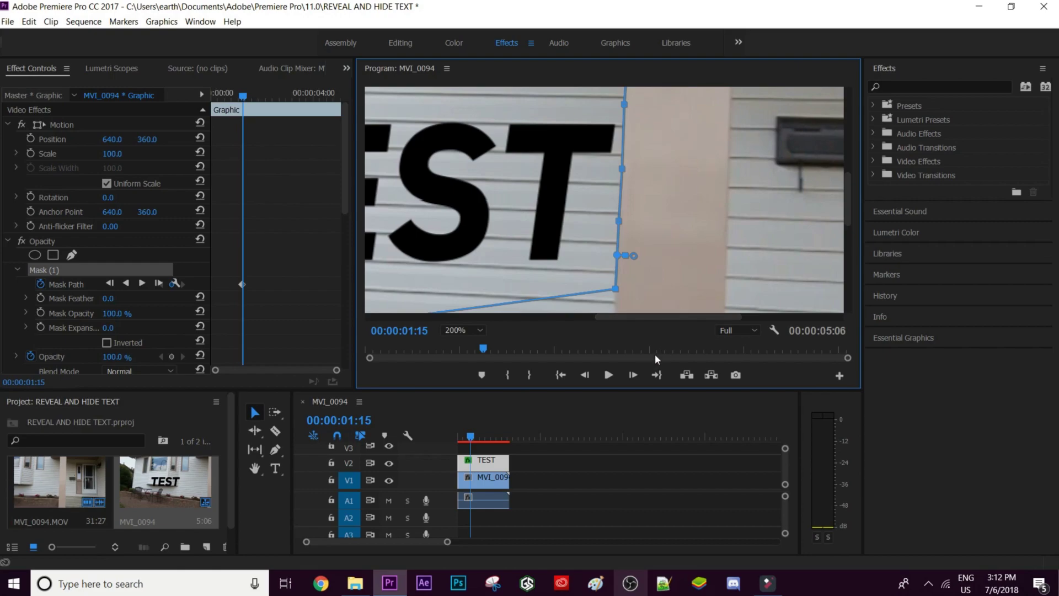
{"action": "left_click", "coordinate": [632, 379]}
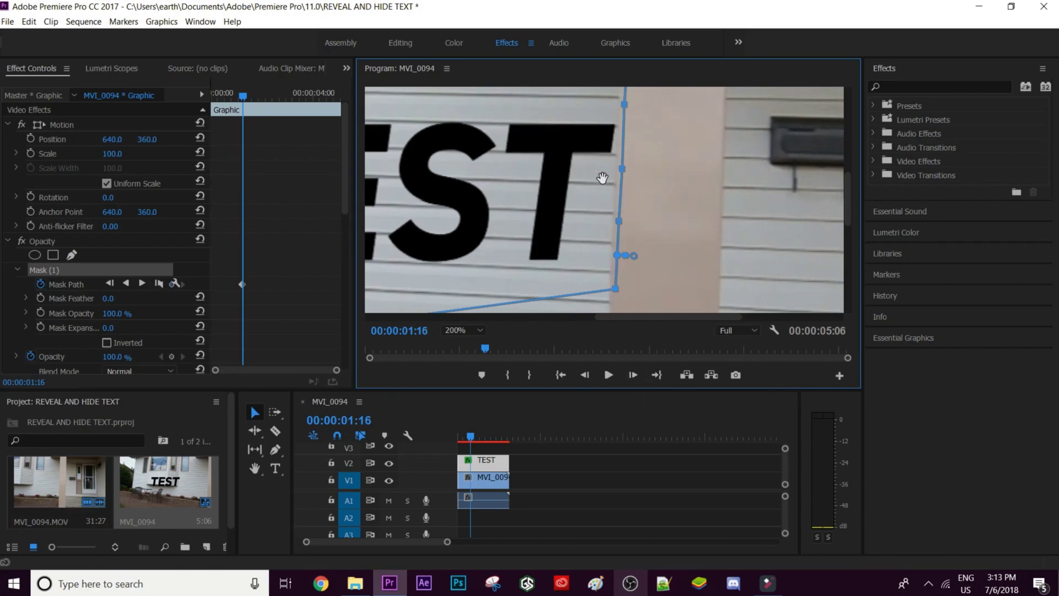
{"action": "left_click_drag", "start_coordinate": [604, 143], "coordinate": [598, 142]}
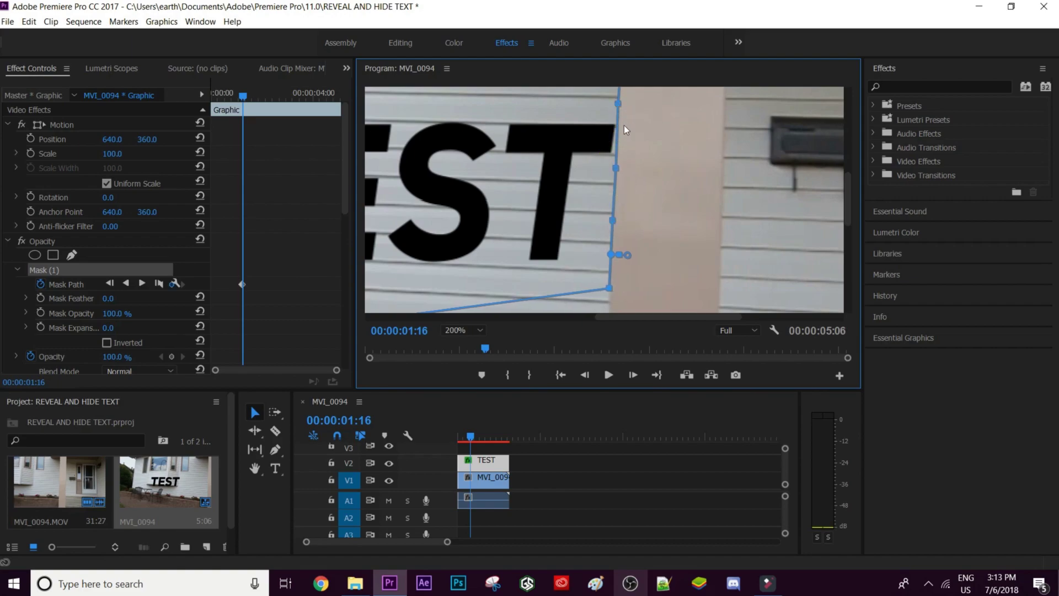
Shift the mask frame by frame to follow the pillar's left edge from 00:00:01:17 to 00:00:01:19
{"action": "left_click", "coordinate": [632, 378]}
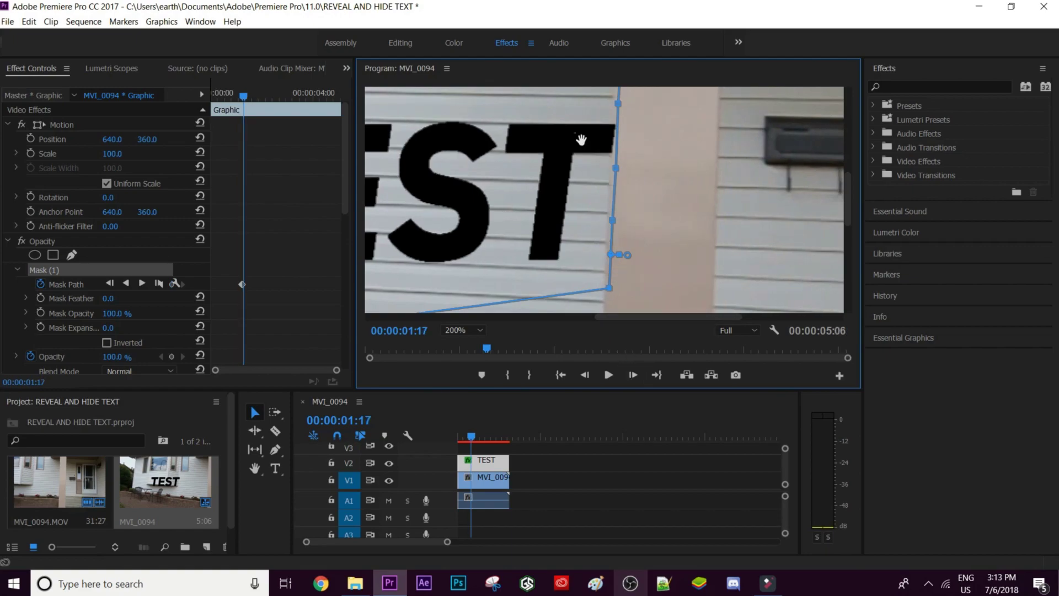
{"action": "left_click_drag", "start_coordinate": [578, 114], "coordinate": [574, 115]}
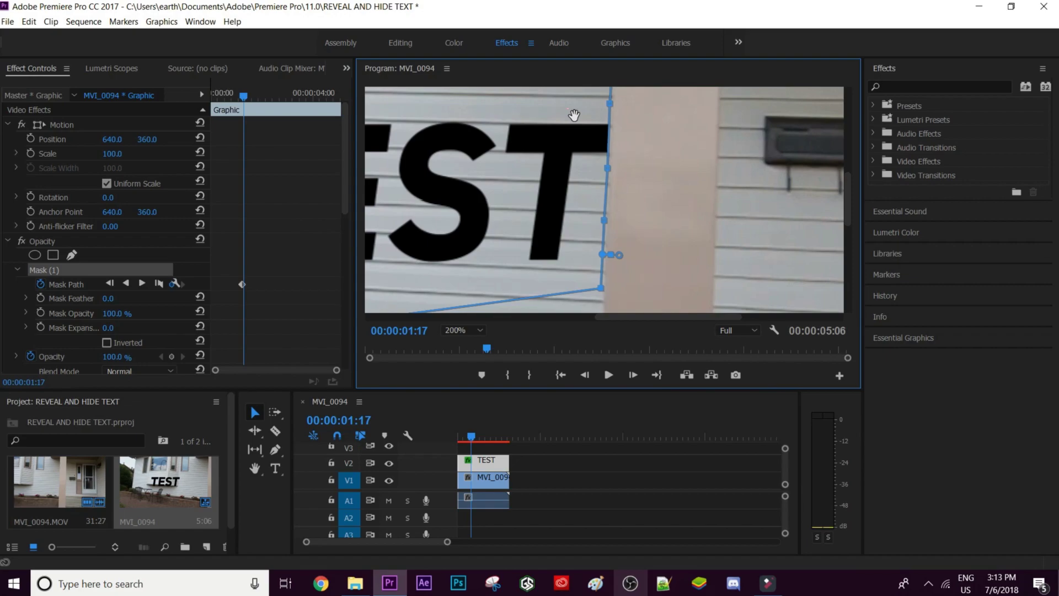
{"action": "left_click", "coordinate": [633, 375]}
{"action": "left_click_drag", "start_coordinate": [573, 124], "coordinate": [569, 123]}
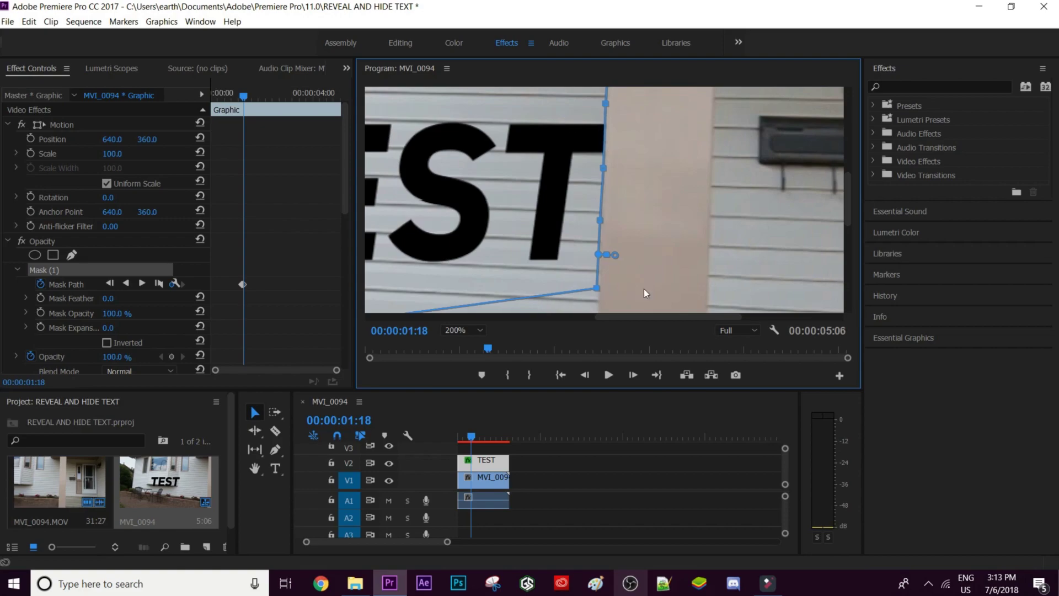
{"action": "left_click", "coordinate": [633, 375]}
{"action": "left_click_drag", "start_coordinate": [561, 132], "coordinate": [559, 132]}
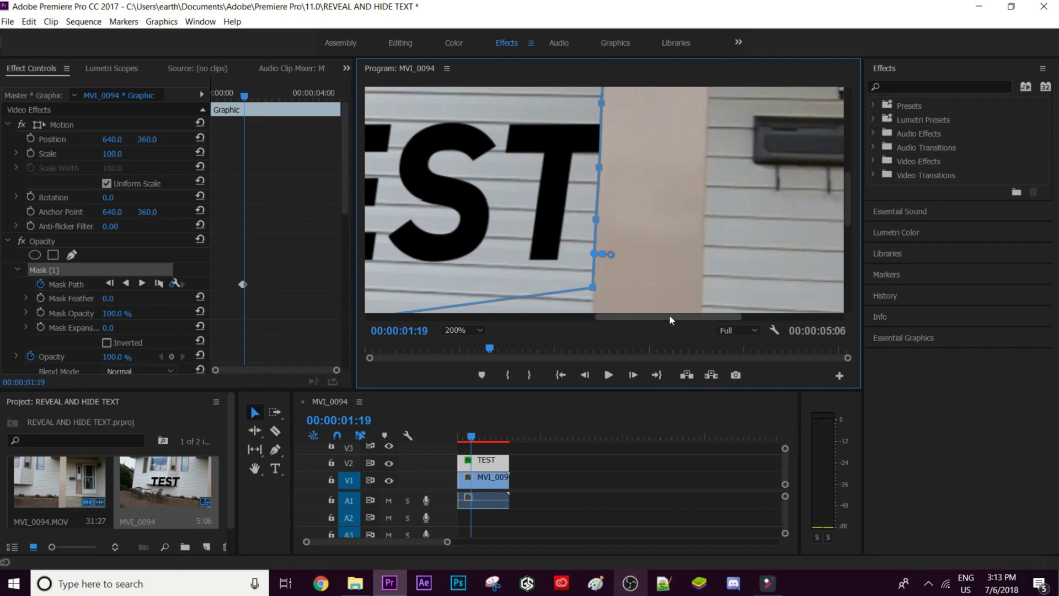
{"action": "left_click_drag", "start_coordinate": [669, 315], "coordinate": [657, 318]}
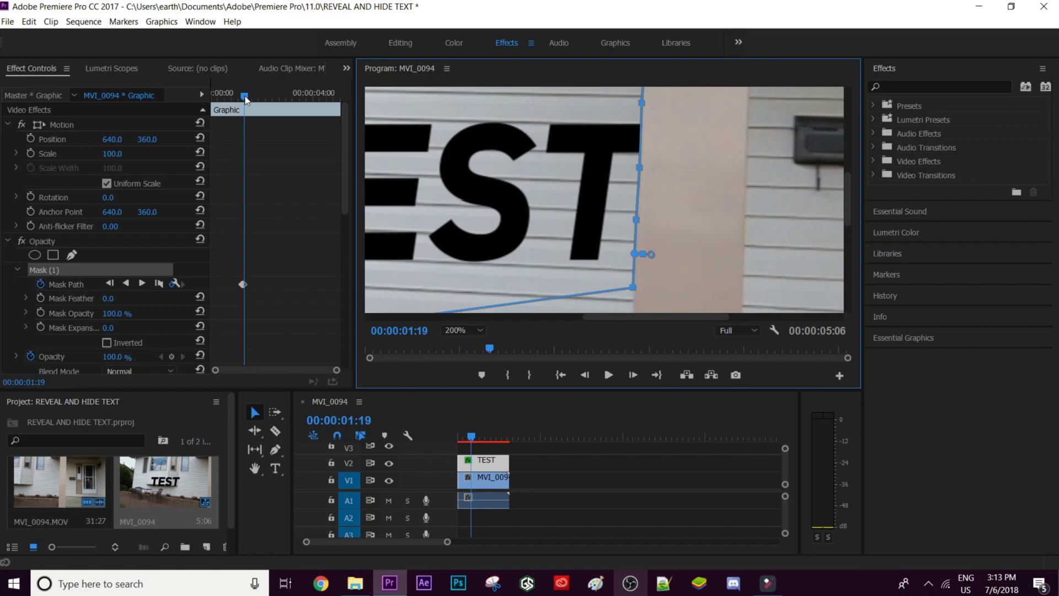
Continue keyframing the mask path along the pillar's left edge across the TEST letters up to 00:00:02:25
{"action": "left_click_drag", "start_coordinate": [246, 99], "coordinate": [263, 98]}
{"action": "left_click_drag", "start_coordinate": [419, 140], "coordinate": [545, 140]}
{"action": "left_click_drag", "start_coordinate": [264, 98], "coordinate": [270, 99]}
{"action": "left_click", "coordinate": [503, 134]}
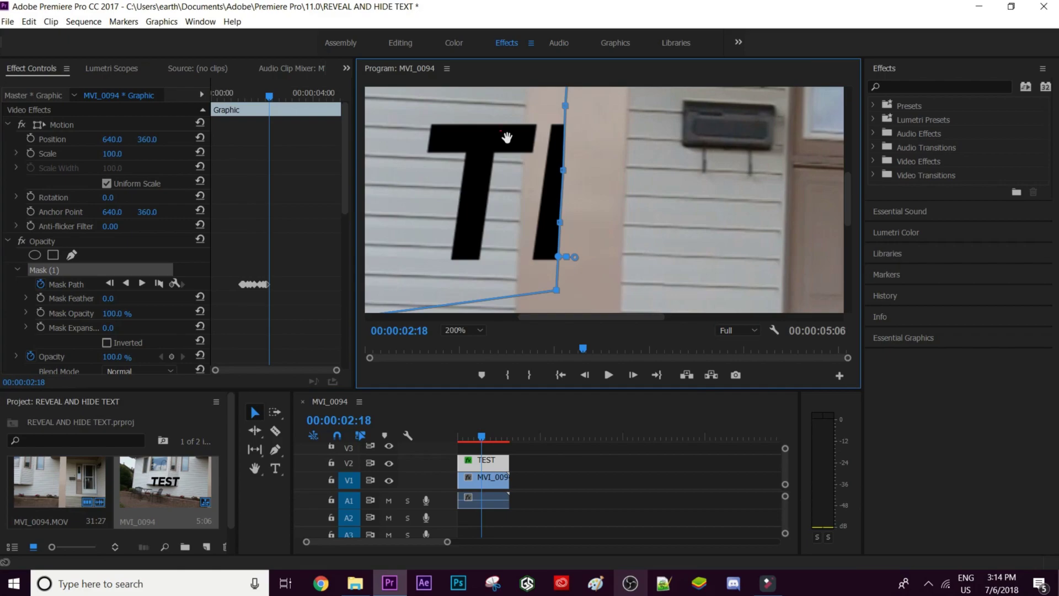
{"action": "key", "text": "Right"}
{"action": "key", "text": "Right"}
{"action": "key", "text": "Right"}
{"action": "key", "text": "Right"}
{"action": "key", "text": "Right"}
{"action": "left_click_drag", "start_coordinate": [476, 137], "coordinate": [475, 137]}
{"action": "left_click_drag", "start_coordinate": [270, 98], "coordinate": [272, 98]}
{"action": "left_click_drag", "start_coordinate": [479, 135], "coordinate": [436, 133]}
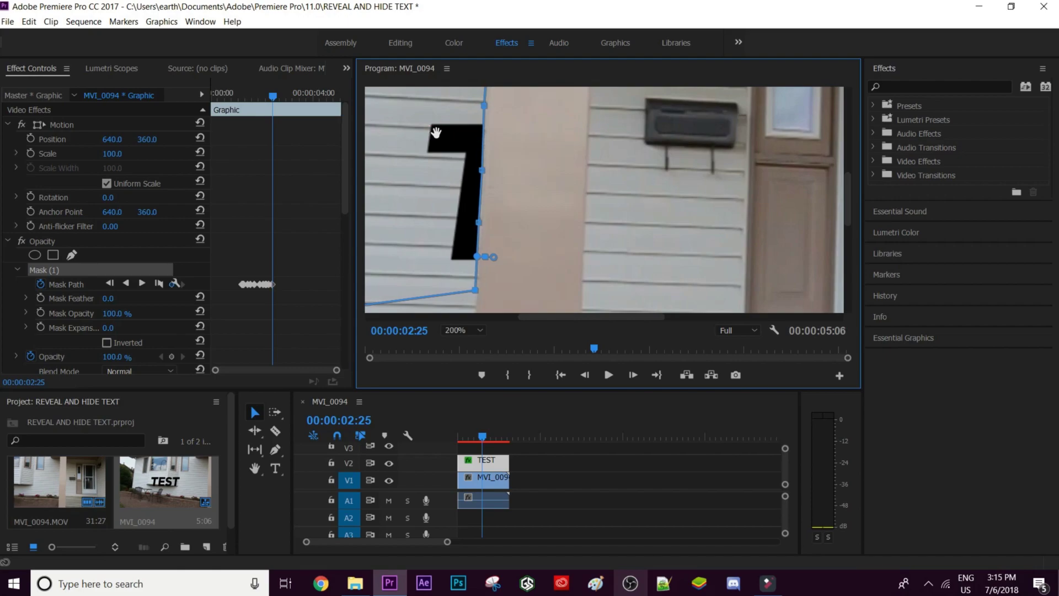
Move the mask to the pillar's left edge at 00:00:02:30, 00:00:02:35 and 00:00:02:37, past the first T
{"action": "left_click_drag", "start_coordinate": [273, 99], "coordinate": [276, 97]}
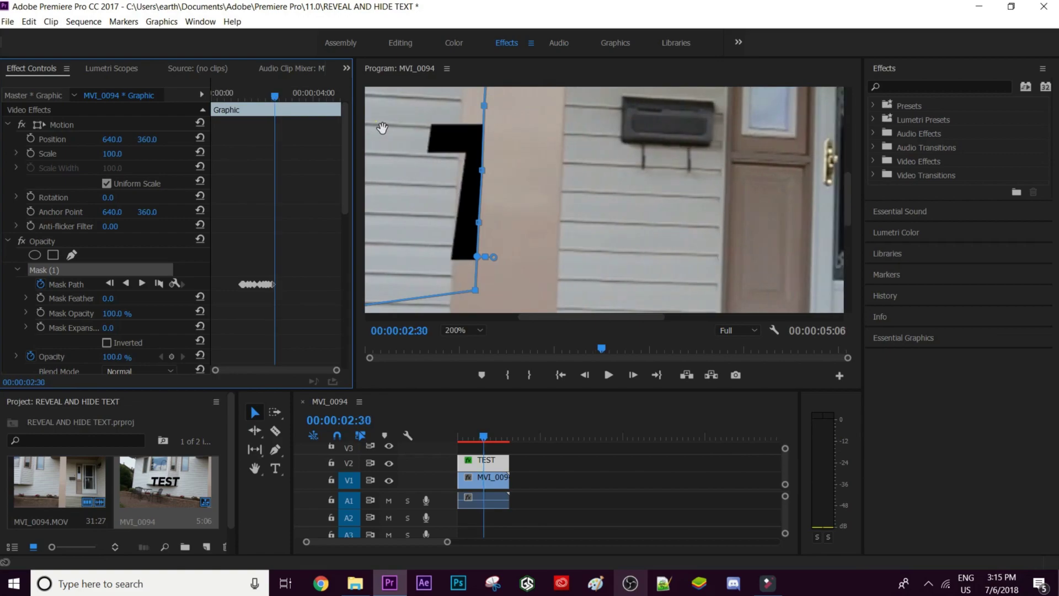
{"action": "left_click", "coordinate": [454, 134]}
{"action": "left_click_drag", "start_coordinate": [445, 113], "coordinate": [425, 113]}
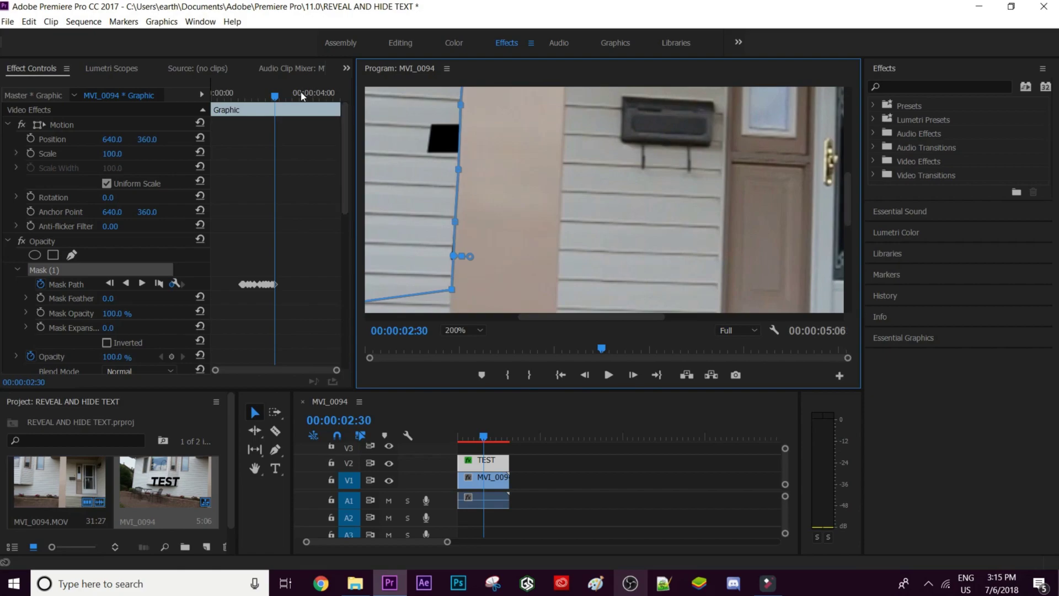
{"action": "key", "text": "shift+Right"}
{"action": "left_click_drag", "start_coordinate": [425, 128], "coordinate": [394, 128]}
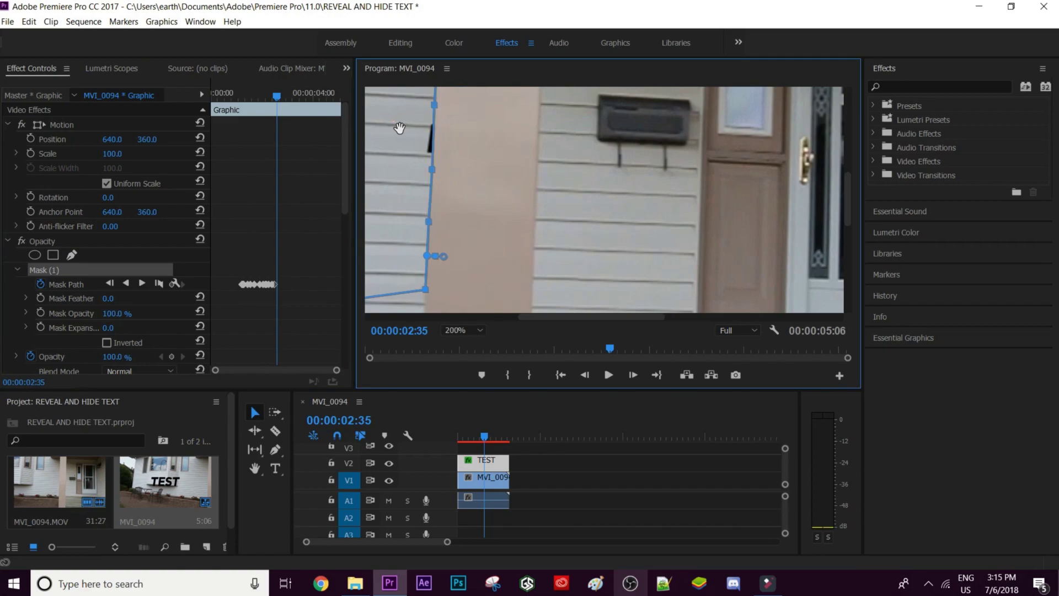
{"action": "left_click", "coordinate": [634, 377]}
{"action": "left_click", "coordinate": [634, 377]}
{"action": "left_click_drag", "start_coordinate": [406, 140], "coordinate": [390, 140]}
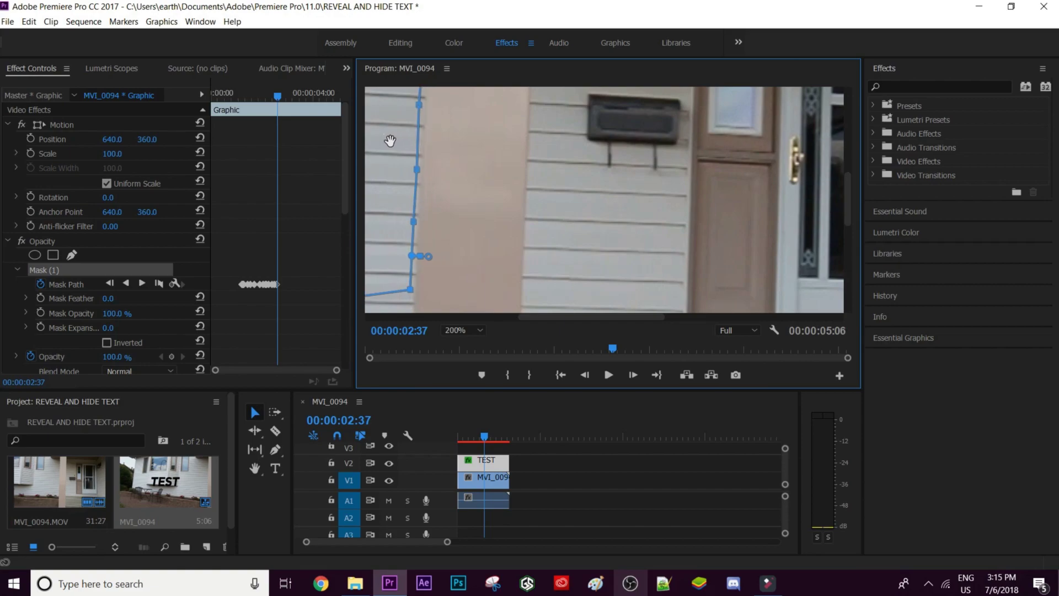
Fit the whole frame in the program preview and return the playhead to 00:00:00:00 with no clip selected
{"action": "left_click", "coordinate": [468, 330]}
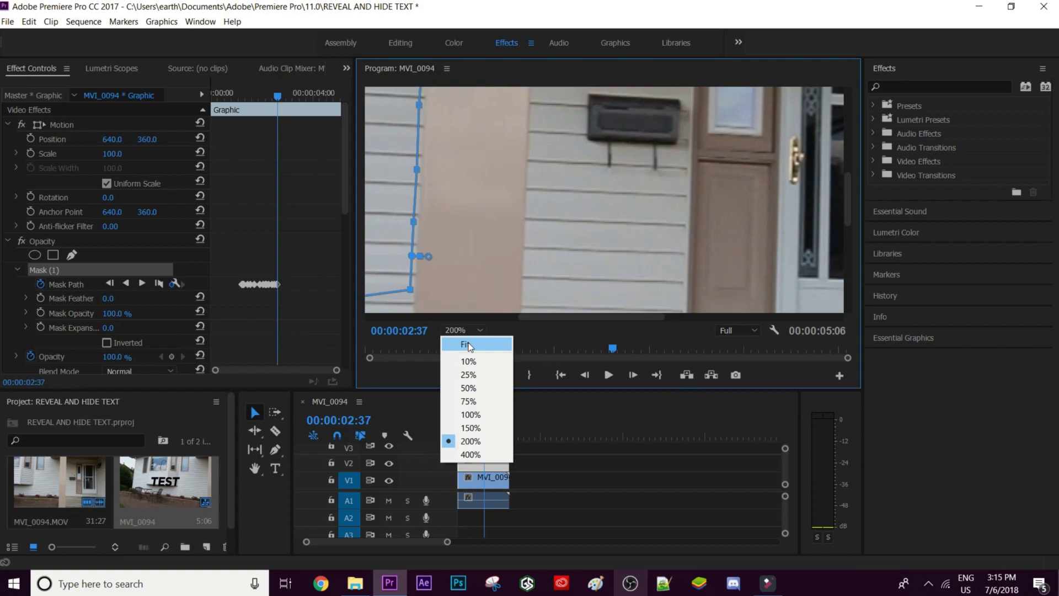
{"action": "left_click", "coordinate": [467, 345]}
{"action": "left_click", "coordinate": [604, 470]}
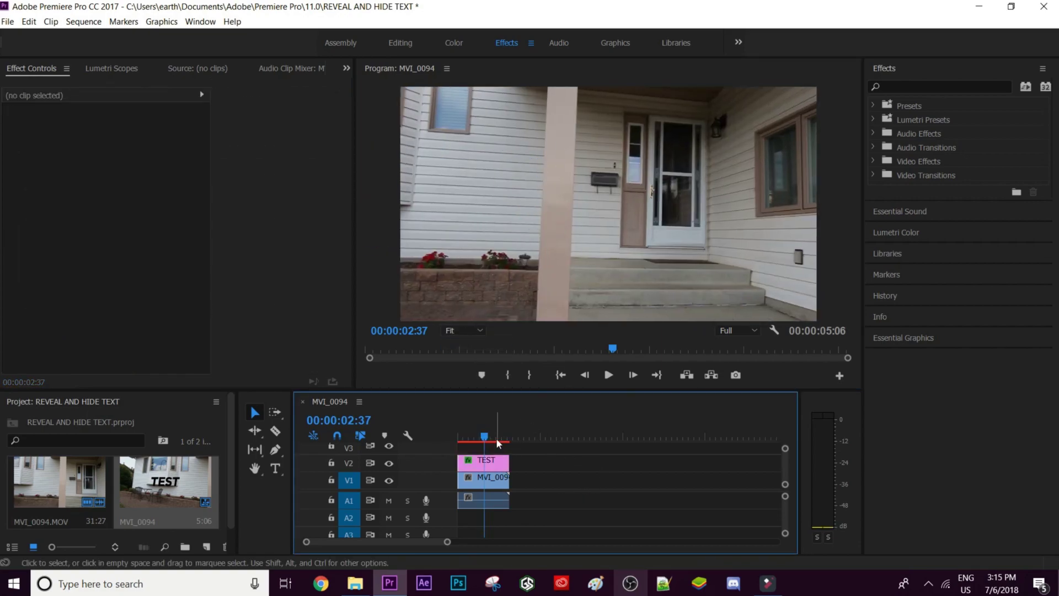
{"action": "left_click_drag", "start_coordinate": [484, 437], "coordinate": [461, 438]}
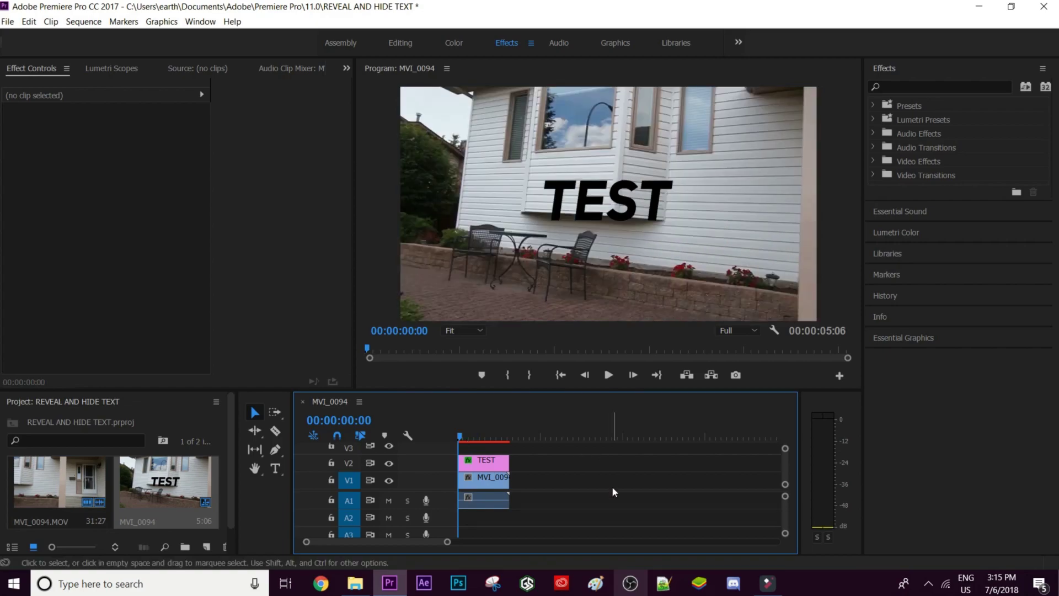
Lower the system volume, play back the wipe effect twice to review it, and return the playhead to 00:00:00:00
{"action": "key", "text": "XF86AudioLowerVolume"}
{"action": "key", "text": "XF86AudioLowerVolume"}
{"action": "key", "text": "XF86AudioLowerVolume"}
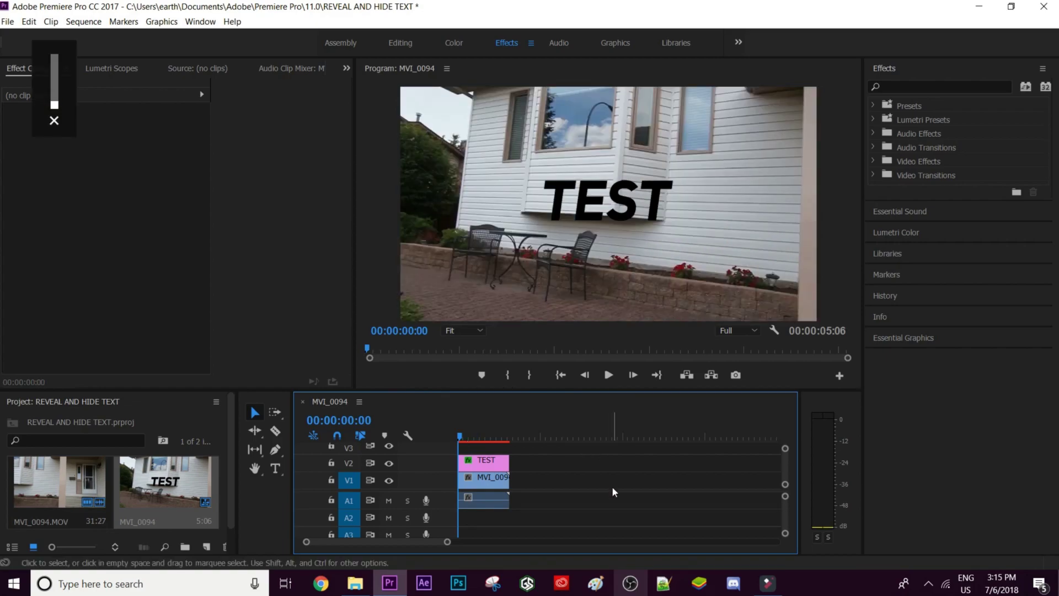
{"action": "key", "text": "space"}
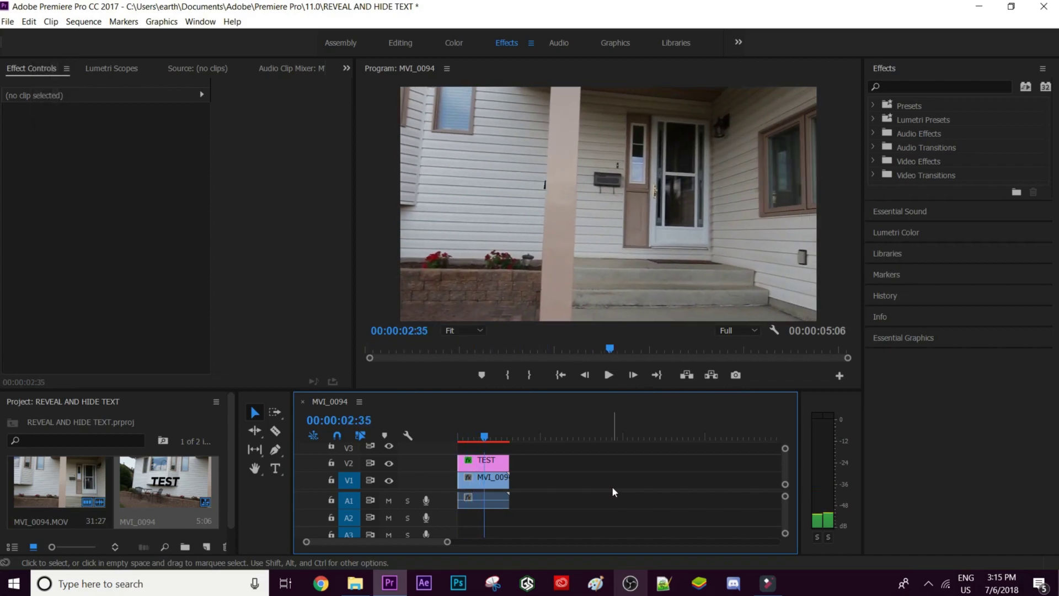
{"action": "key", "text": "space"}
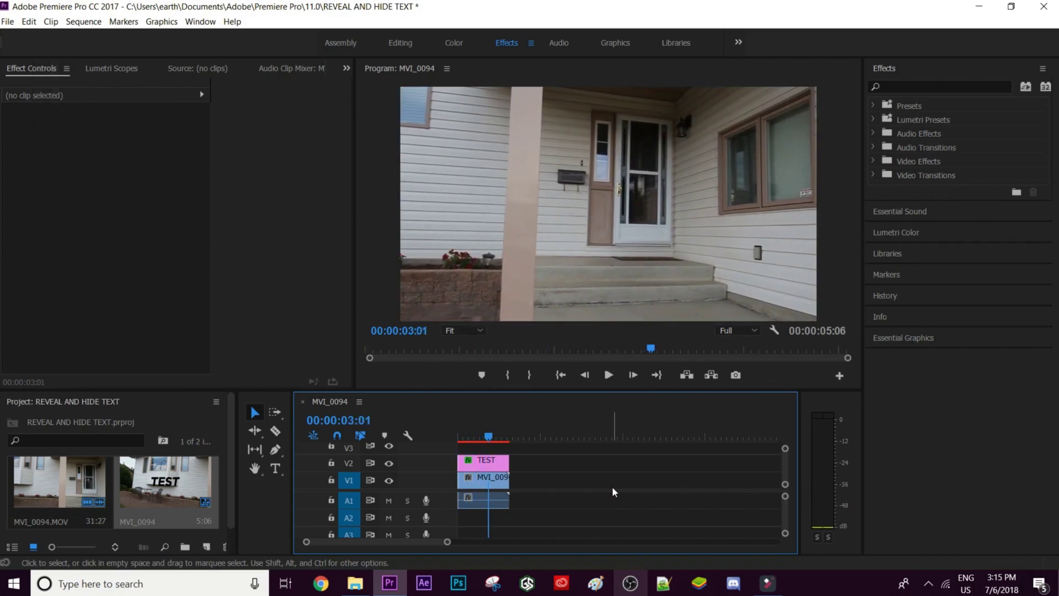
{"action": "left_click", "coordinate": [489, 436]}
{"action": "left_click_drag", "start_coordinate": [489, 434], "coordinate": [466, 435]}
{"action": "key", "text": "space"}
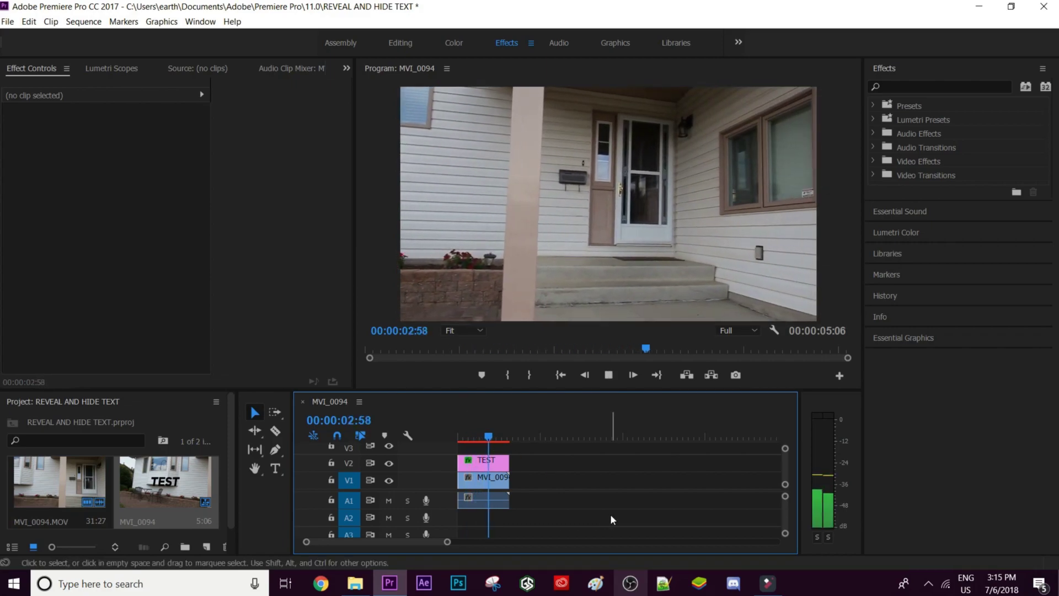
{"action": "key", "text": "space"}
{"action": "left_click_drag", "start_coordinate": [479, 435], "coordinate": [448, 445]}
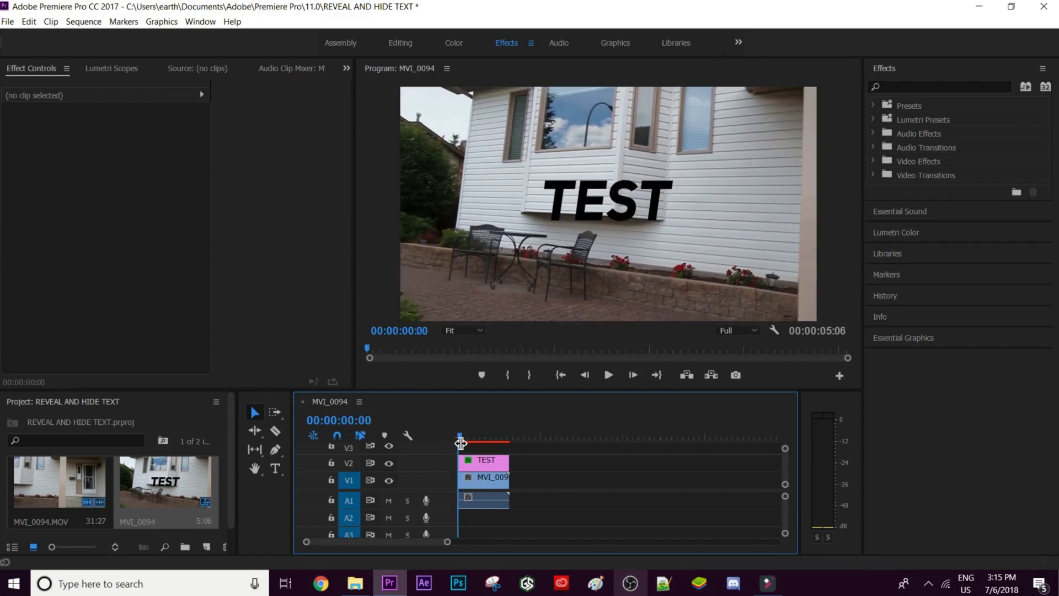
{"action": "mouse_move", "coordinate": [461, 436]}
{"action": "left_mouse_down"}
{"action": "mouse_move", "coordinate": [478, 438]}
{"action": "mouse_move", "coordinate": [459, 441]}
{"action": "left_mouse_up"}
Duplicate the MVI_0094 footage and the TEST title further along the timeline, both starting at 00:00:08:40
{"action": "left_click", "coordinate": [480, 484]}
{"action": "mouse_move", "coordinate": [480, 484]}
{"action": "left_mouse_down"}
{"action": "mouse_move", "coordinate": [594, 484]}
{"action": "mouse_move", "coordinate": [481, 467]}
{"action": "left_mouse_up"}
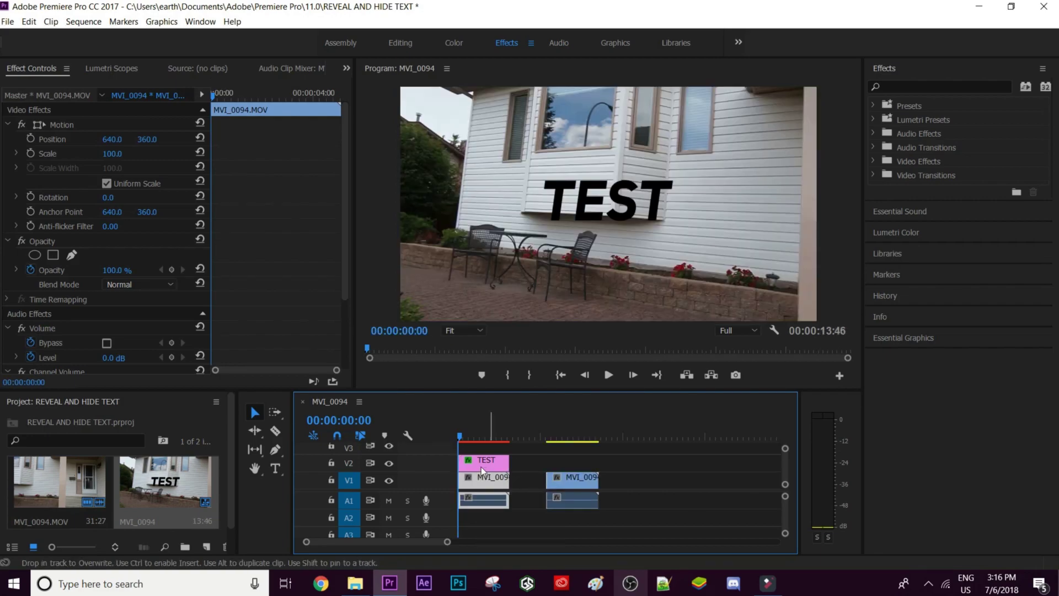
{"action": "left_click", "coordinate": [481, 467]}
{"action": "left_click_drag", "start_coordinate": [482, 465], "coordinate": [570, 465]}
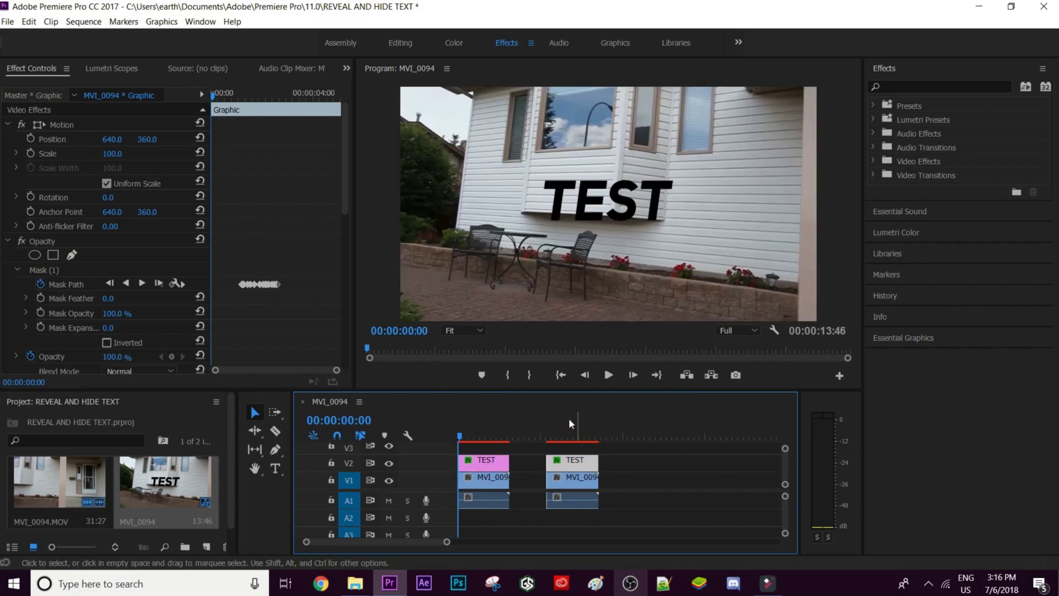
Remove the mask path keyframes and the opacity mask from the duplicated TEST title
{"action": "left_click", "coordinate": [568, 426]}
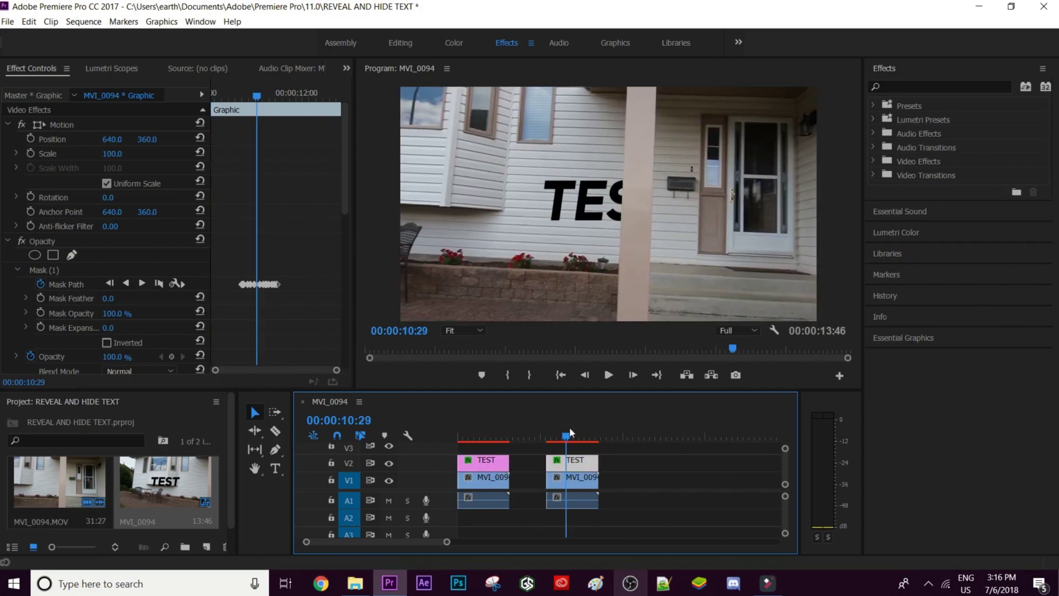
{"action": "left_click", "coordinate": [41, 283]}
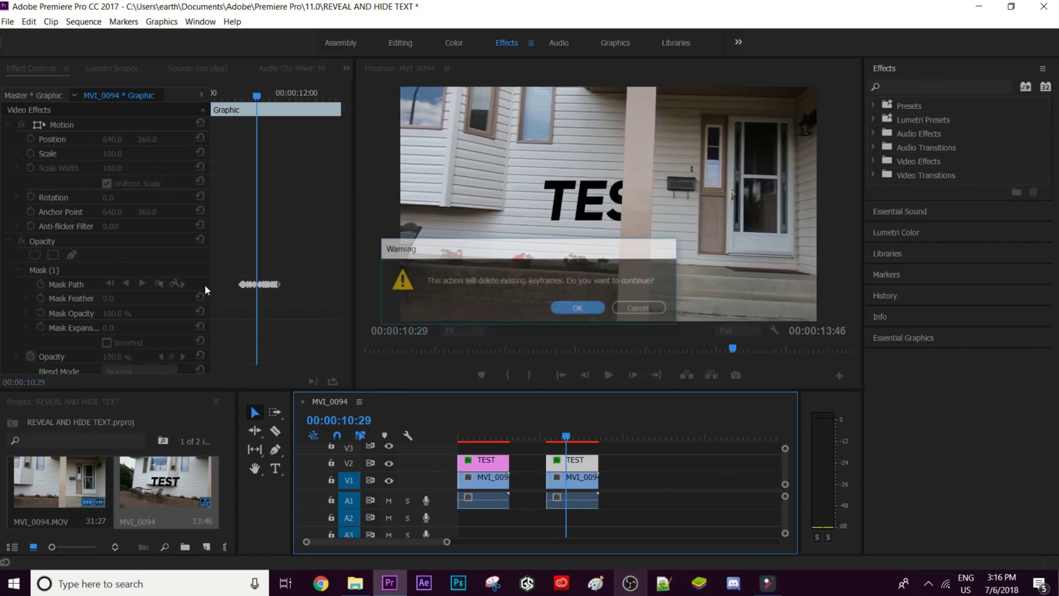
{"action": "left_click", "coordinate": [579, 307]}
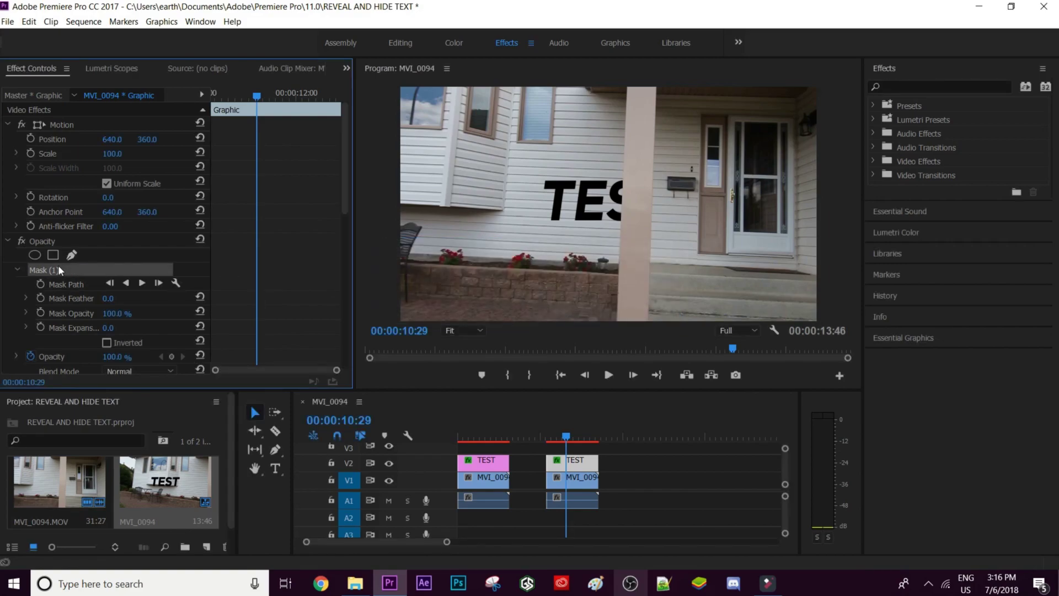
Set the playhead to 00:00:10:15, where the pillar's right edge sits just past the last T
{"action": "left_click", "coordinate": [563, 436]}
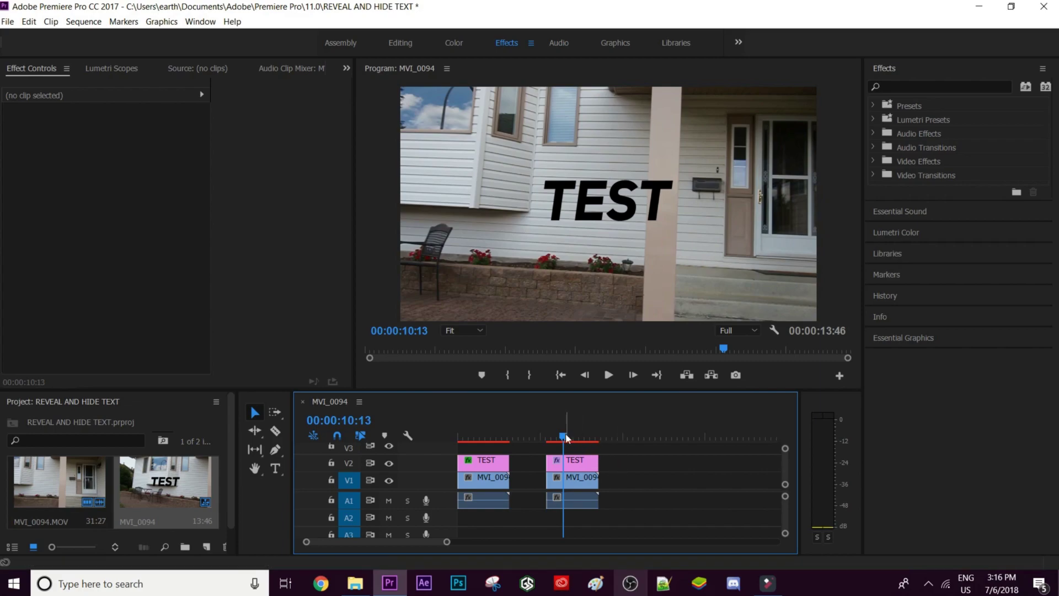
{"action": "left_click", "coordinate": [633, 375]}
{"action": "left_click", "coordinate": [633, 376]}
{"action": "left_click", "coordinate": [633, 375]}
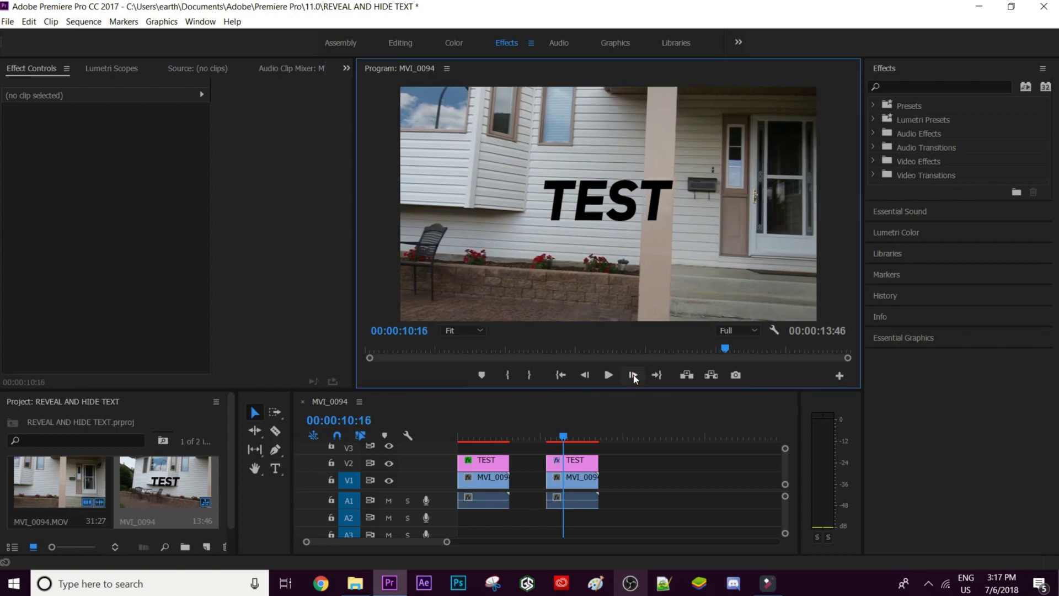
{"action": "left_click", "coordinate": [584, 376]}
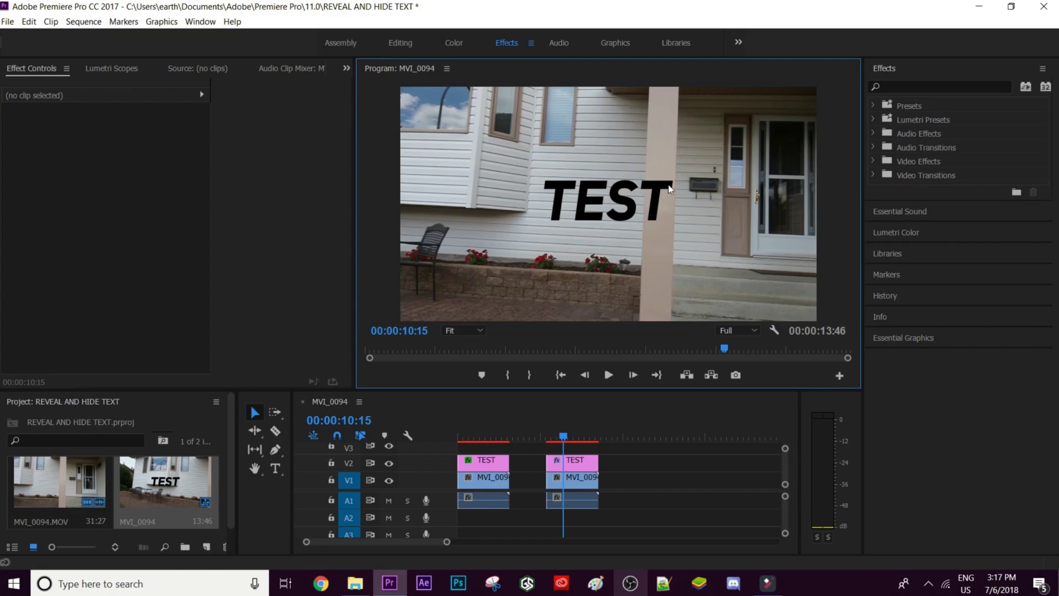
Start a free-draw opacity mask on the duplicated TEST title
{"action": "left_click", "coordinate": [576, 477]}
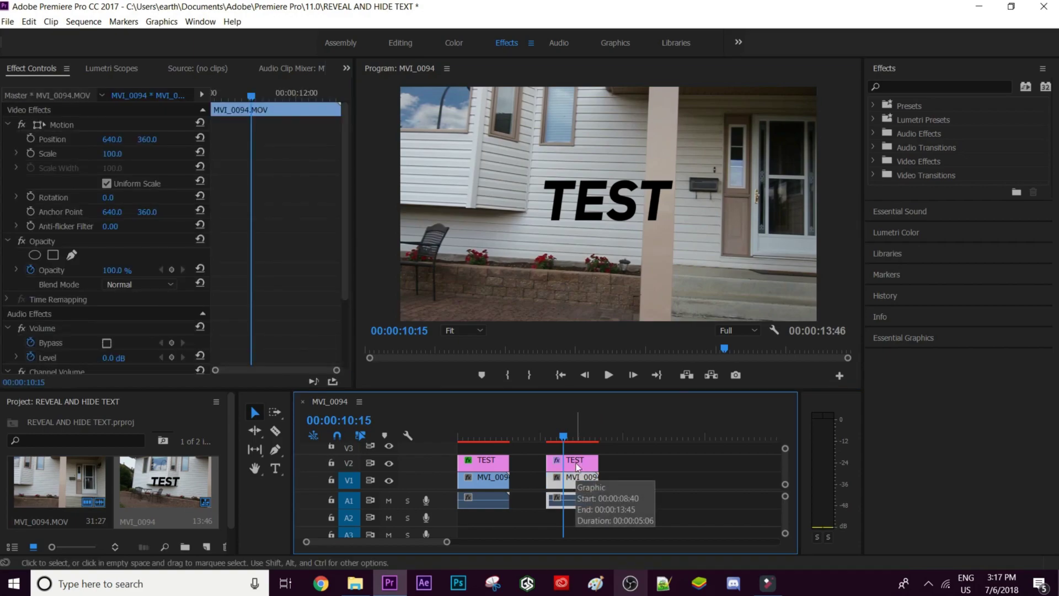
{"action": "left_click", "coordinate": [576, 462]}
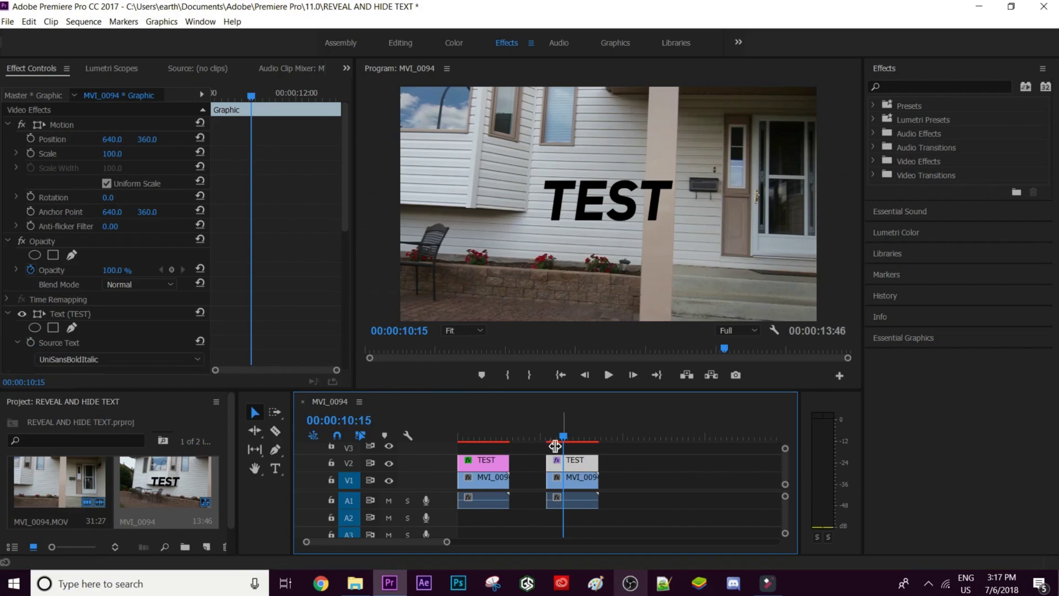
{"action": "mouse_move", "coordinate": [343, 217]}
{"action": "left_mouse_down"}
{"action": "mouse_move", "coordinate": [349, 230]}
{"action": "mouse_move", "coordinate": [350, 212]}
{"action": "left_mouse_up"}
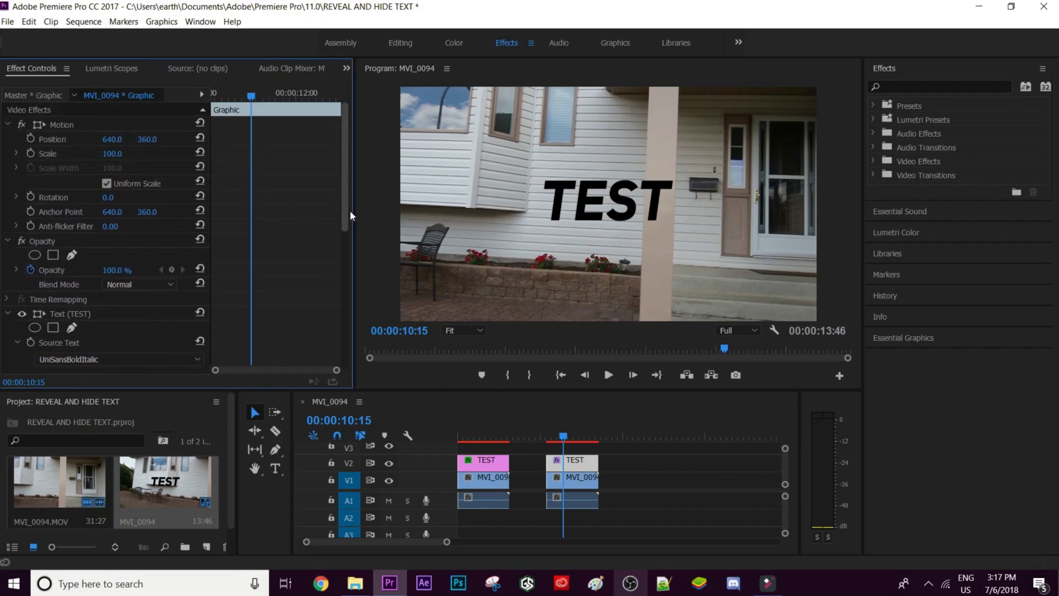
{"action": "left_click", "coordinate": [72, 255]}
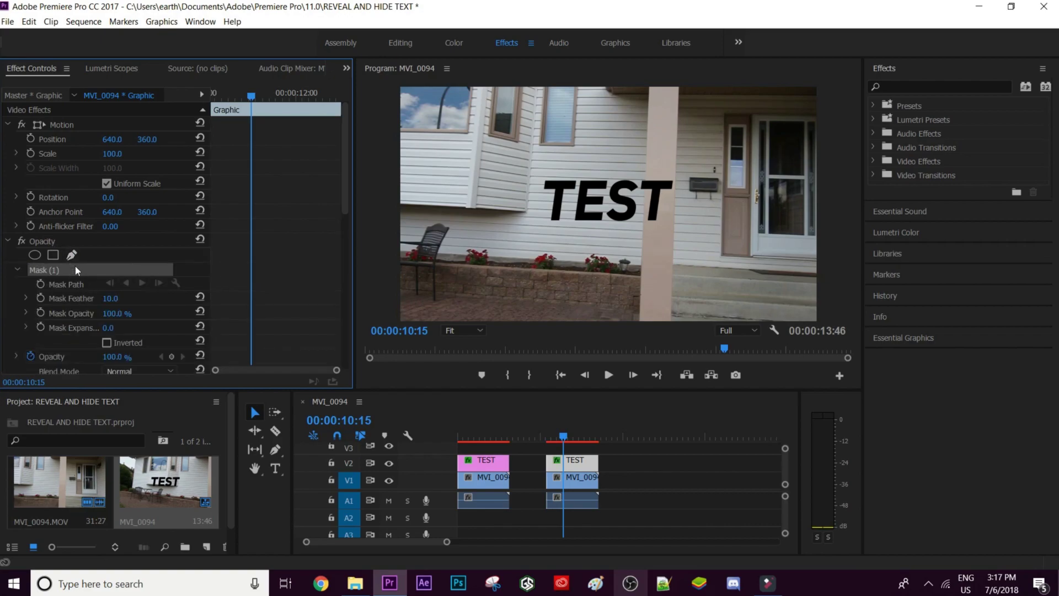
With the preview at 200%, place five mask points up the pillar's right edge beside the last T
{"action": "left_click", "coordinate": [471, 330]}
{"action": "left_click", "coordinate": [485, 444]}
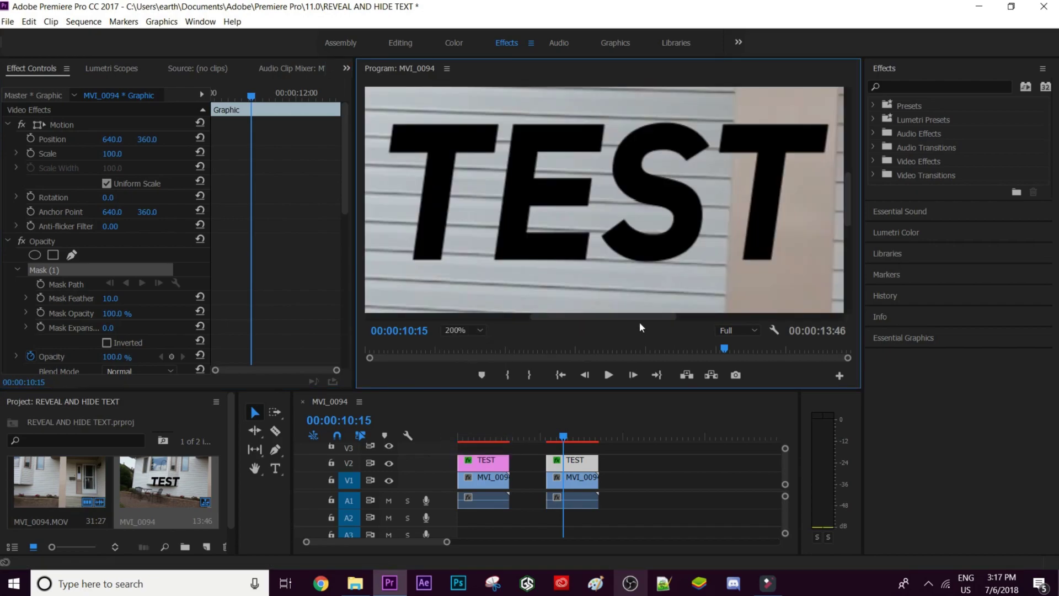
{"action": "scroll", "coordinate": [633, 319], "scroll_direction": "down", "scroll_amount": 3}
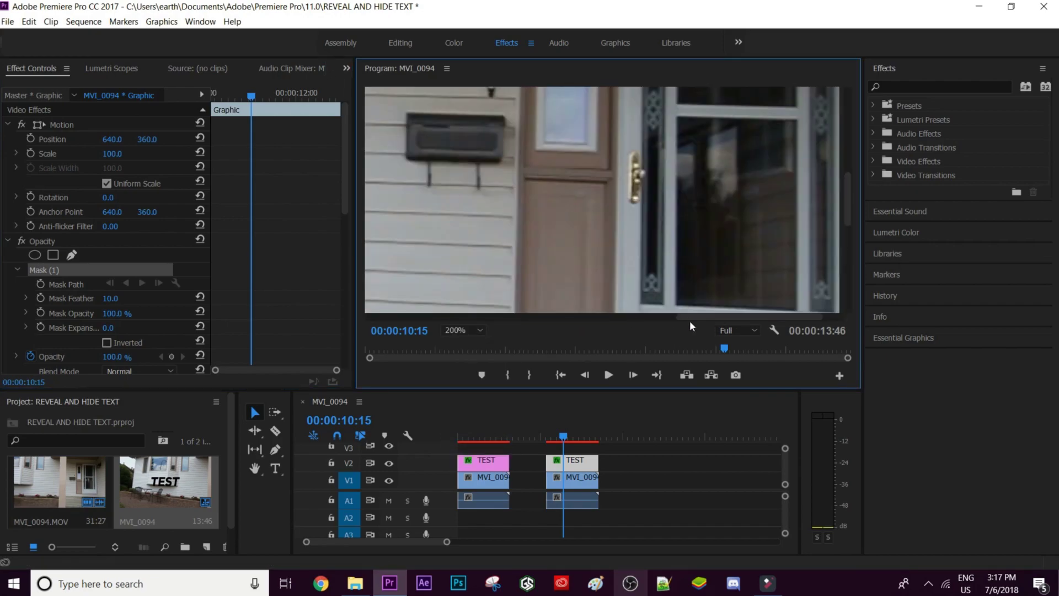
{"action": "scroll", "coordinate": [665, 319], "scroll_direction": "up", "scroll_amount": 4}
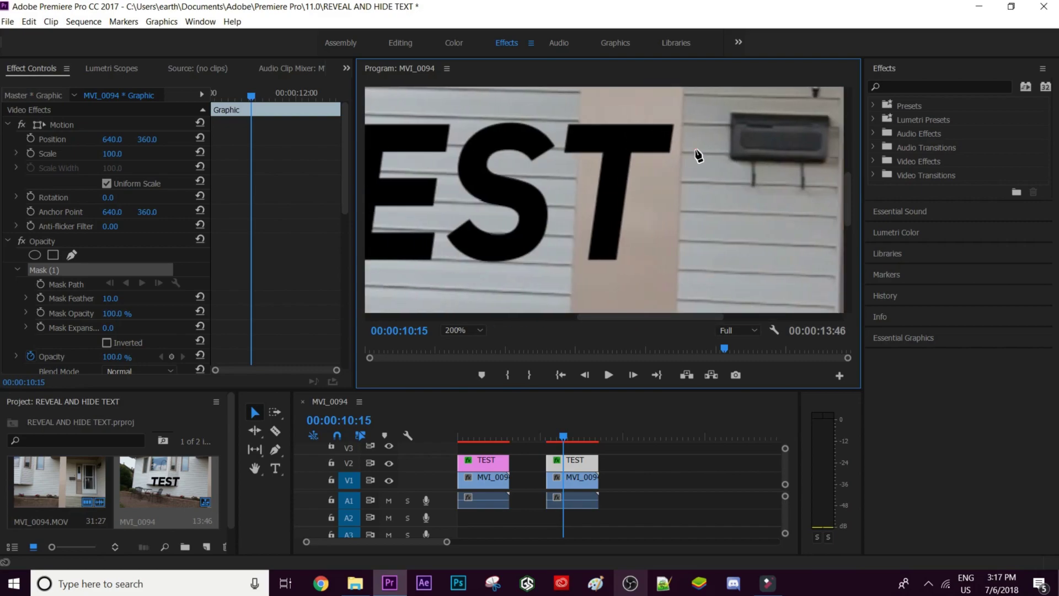
{"action": "left_click", "coordinate": [678, 296]}
{"action": "left_click", "coordinate": [680, 242]}
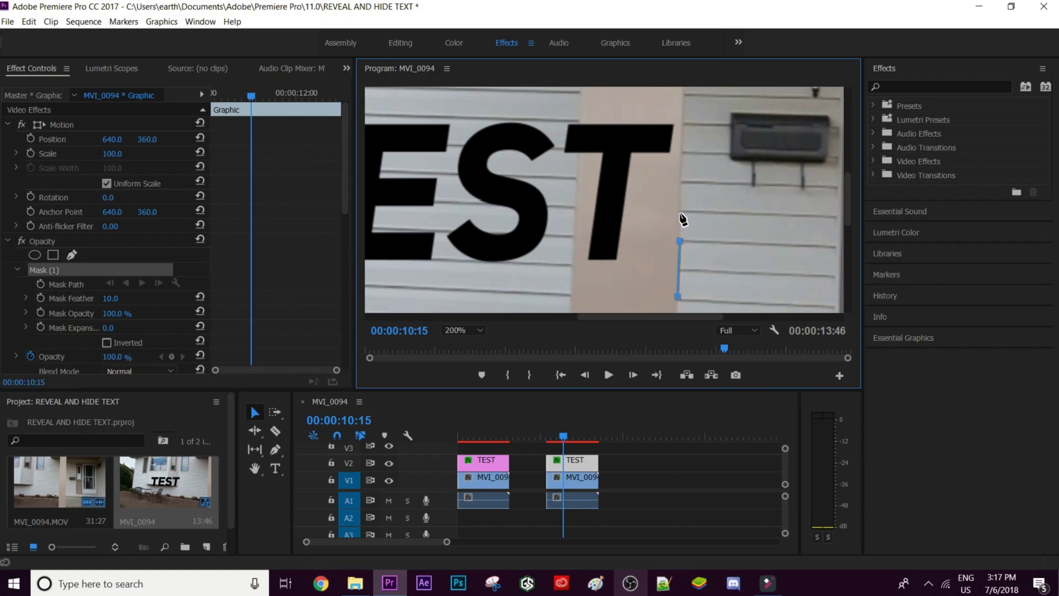
{"action": "left_click", "coordinate": [681, 169]}
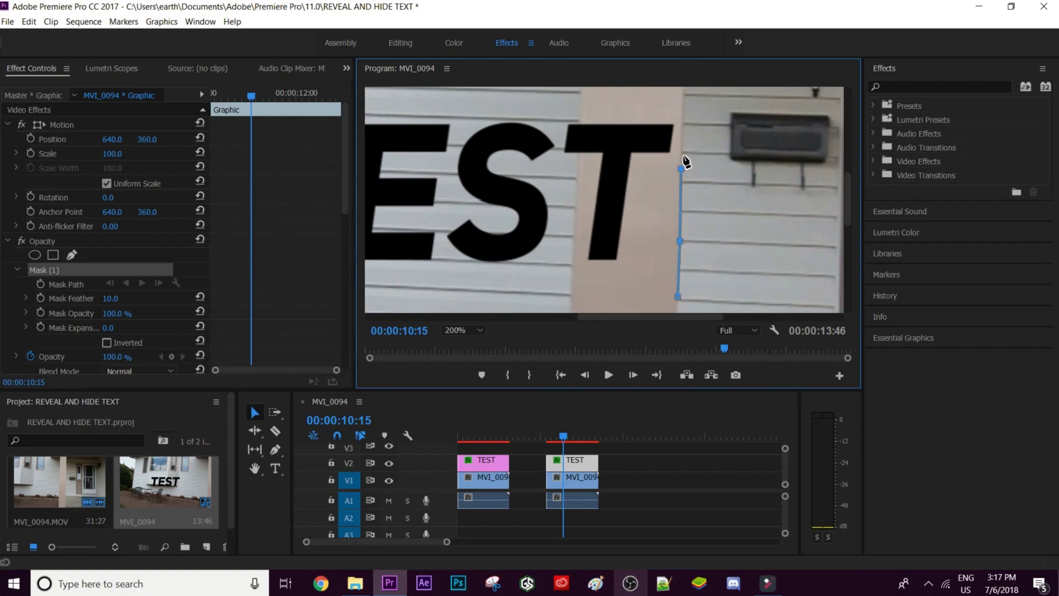
{"action": "left_click", "coordinate": [685, 97]}
{"action": "scroll", "coordinate": [851, 199], "scroll_direction": "up", "scroll_amount": 2}
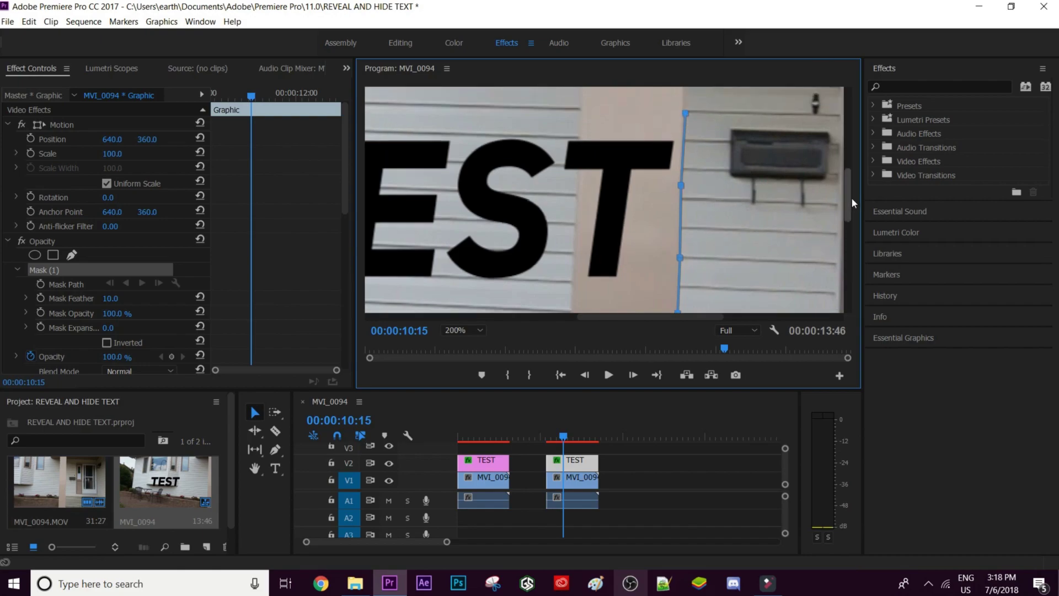
{"action": "left_click", "coordinate": [685, 102]}
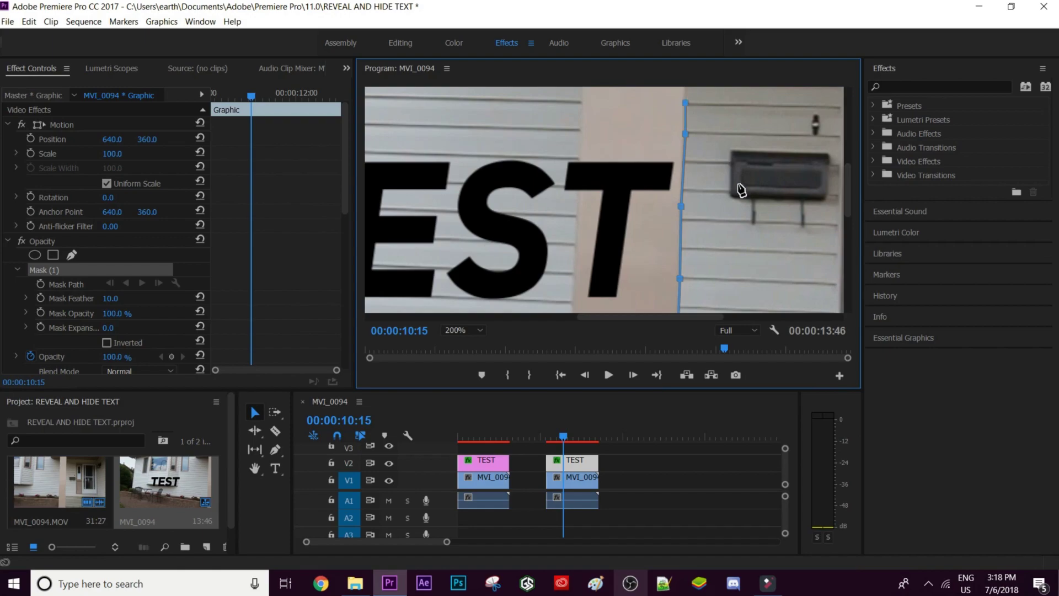
{"action": "left_click_drag", "start_coordinate": [640, 305], "coordinate": [790, 267]}
Fit the whole frame in the preview and close the mask around the front door area beside the pillar
{"action": "left_click", "coordinate": [463, 330]}
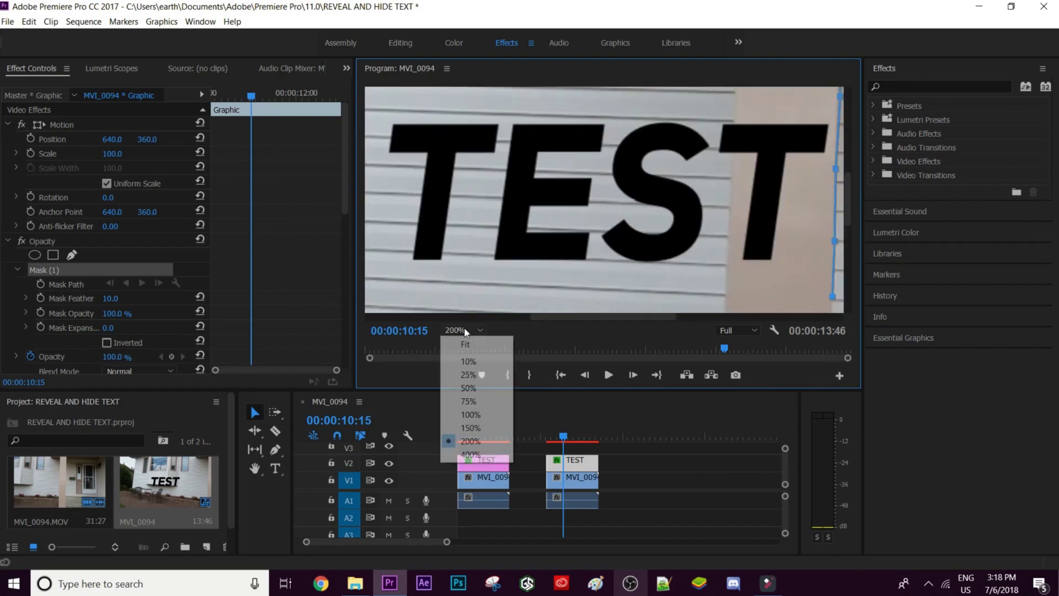
{"action": "left_click", "coordinate": [465, 345]}
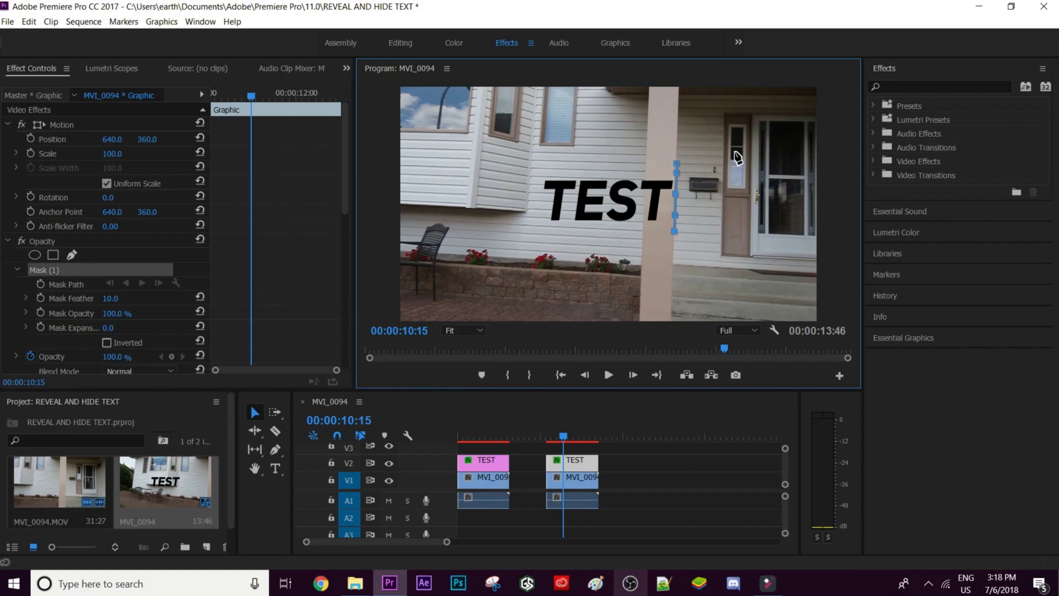
{"action": "left_click", "coordinate": [810, 223], "text": "shift"}
{"action": "left_click", "coordinate": [808, 243]}
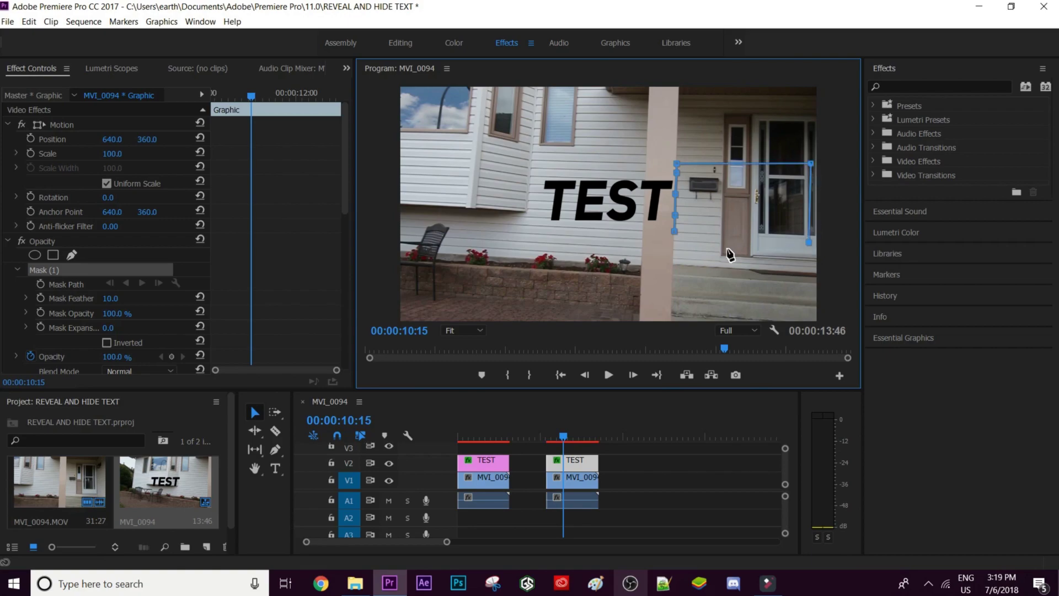
{"action": "left_click", "coordinate": [687, 249]}
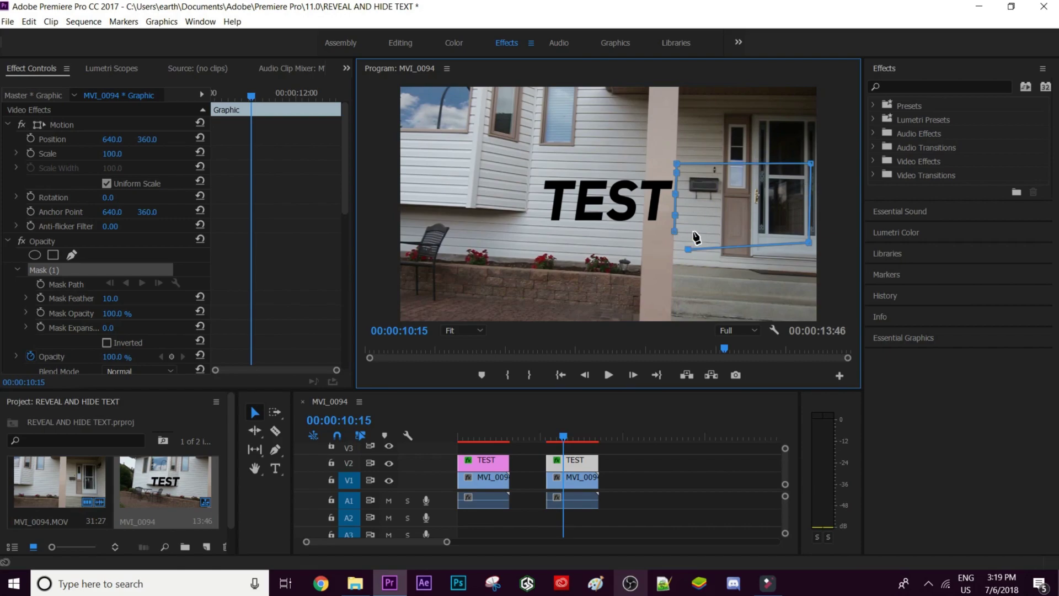
{"action": "left_click", "coordinate": [674, 233]}
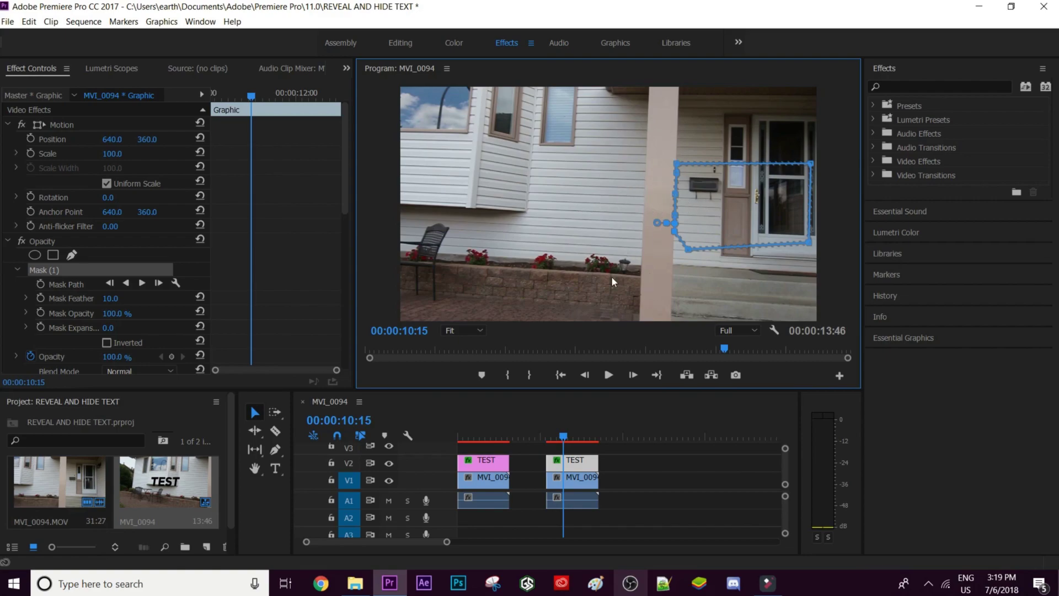
Set the mask feather to 0 and turn on mask path keyframing at 00:00:10:15
{"action": "left_click", "coordinate": [111, 299]}
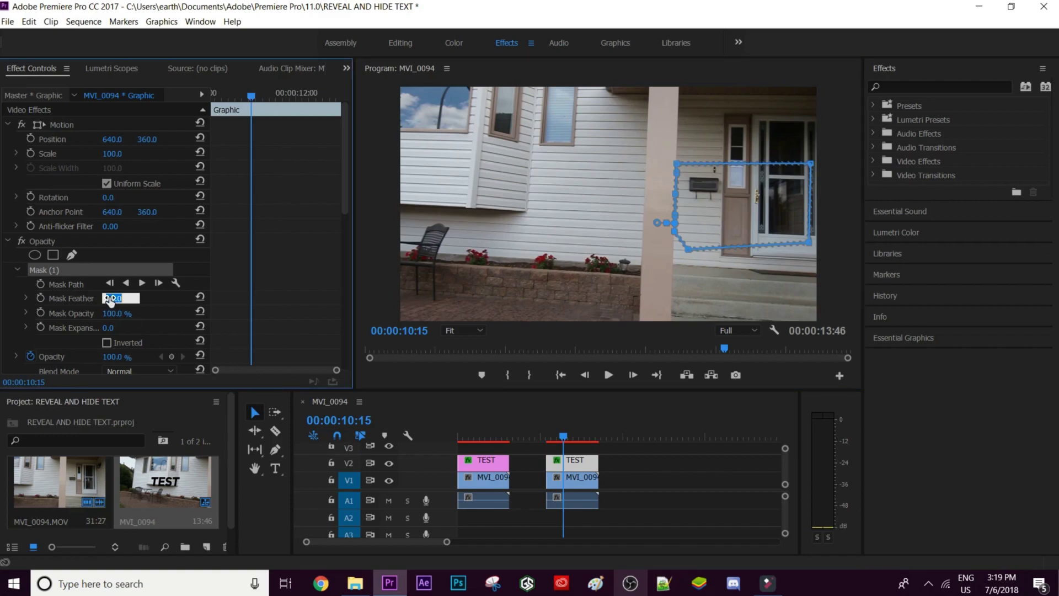
{"action": "type", "text": "0"}
{"action": "left_click", "coordinate": [70, 286]}
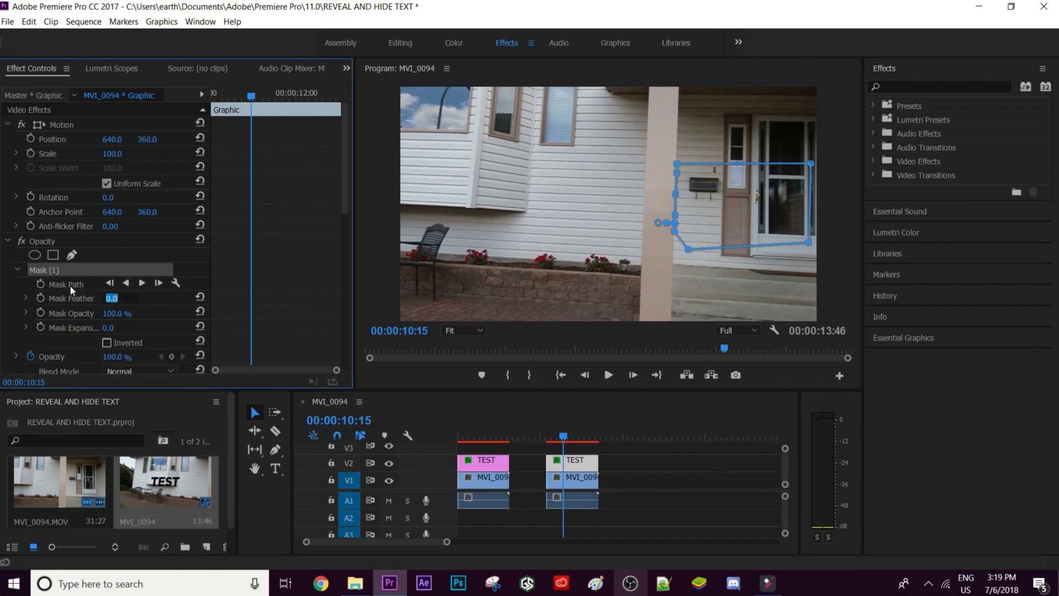
{"action": "left_click", "coordinate": [41, 283]}
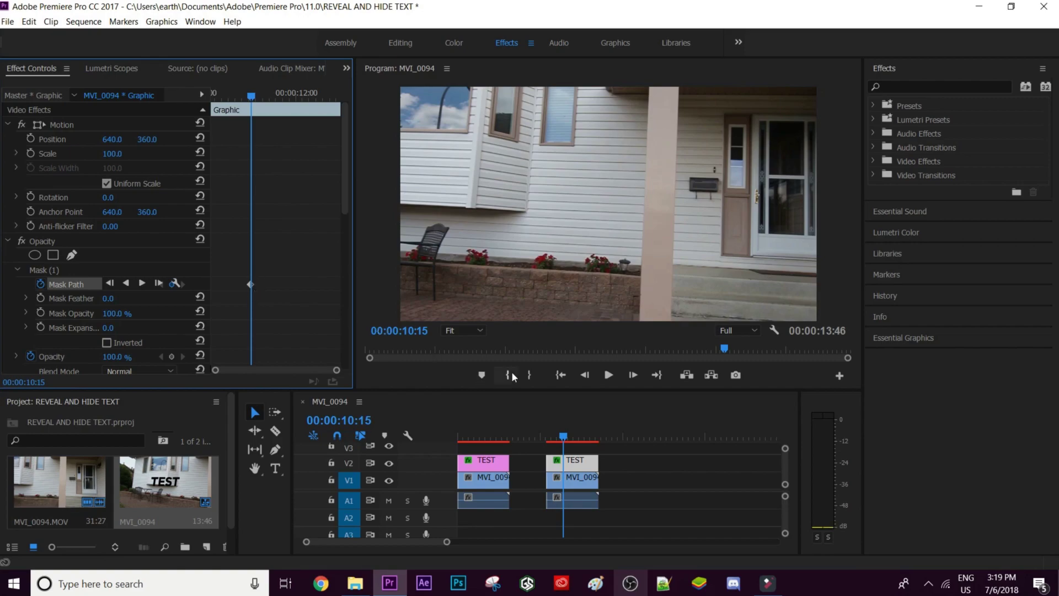
With the preview at 200%, realign the TEST title's mask to the pillar's right edge at 00:00:10:17
{"action": "left_click", "coordinate": [79, 270]}
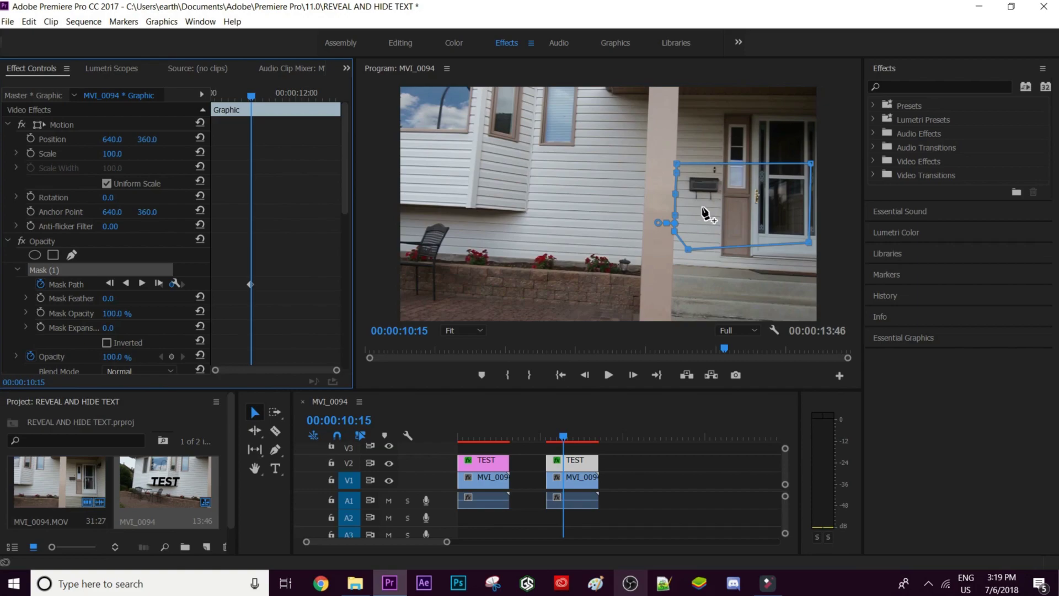
{"action": "left_click", "coordinate": [470, 332]}
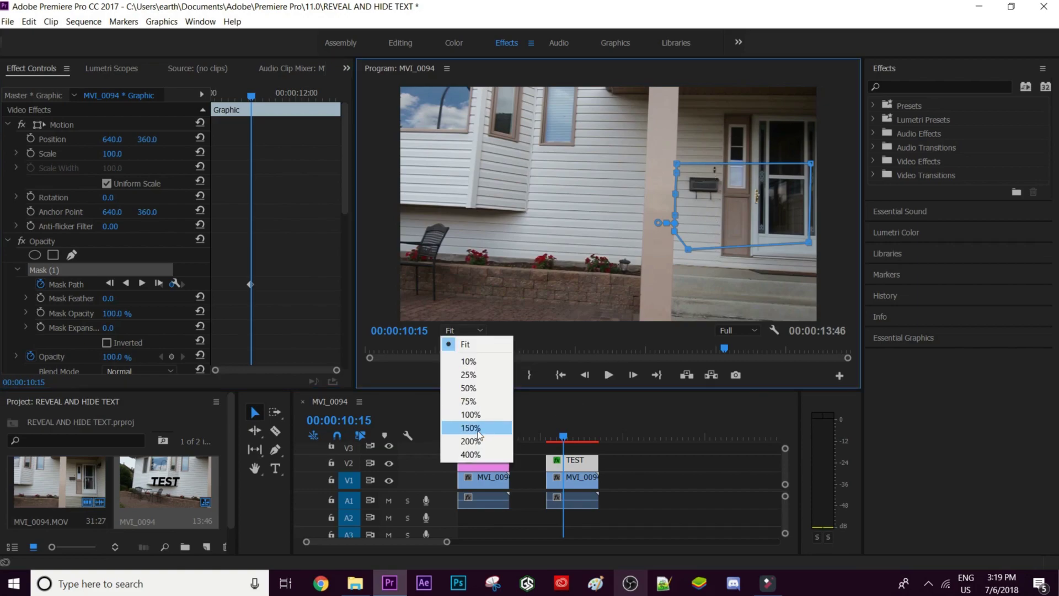
{"action": "left_click", "coordinate": [477, 441]}
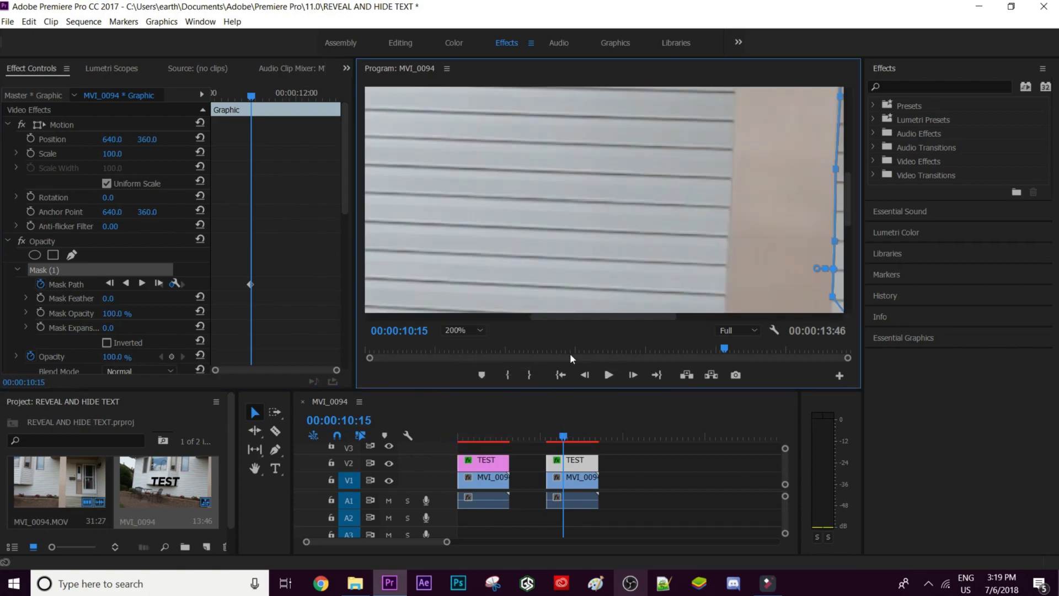
{"action": "left_click_drag", "start_coordinate": [578, 319], "coordinate": [669, 320]}
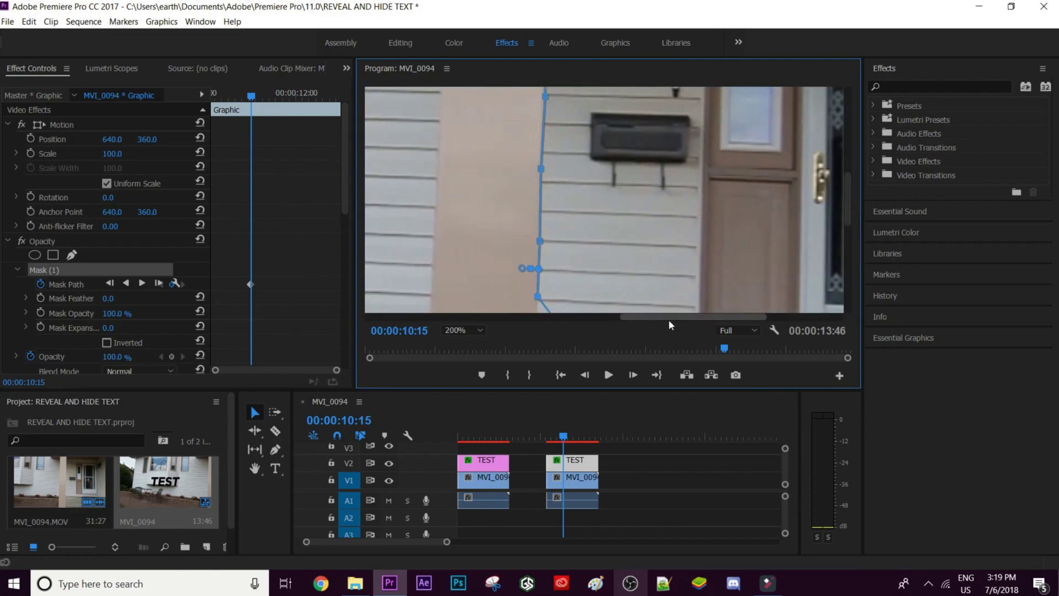
{"action": "left_click", "coordinate": [634, 375]}
{"action": "left_click", "coordinate": [634, 376]}
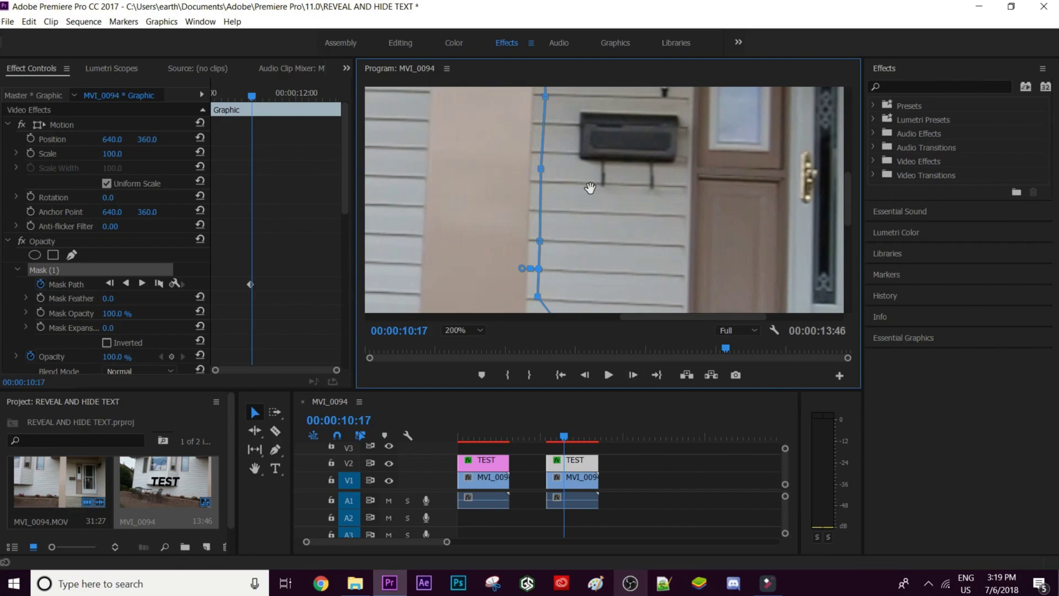
{"action": "left_click_drag", "start_coordinate": [589, 187], "coordinate": [579, 187]}
Keyframe the mask along the pillar's right edge at two-frame intervals from 00:00:10:19 to 00:00:10:23
{"action": "left_click", "coordinate": [640, 382]}
{"action": "left_click", "coordinate": [639, 382]}
{"action": "left_click_drag", "start_coordinate": [640, 219], "coordinate": [632, 220]}
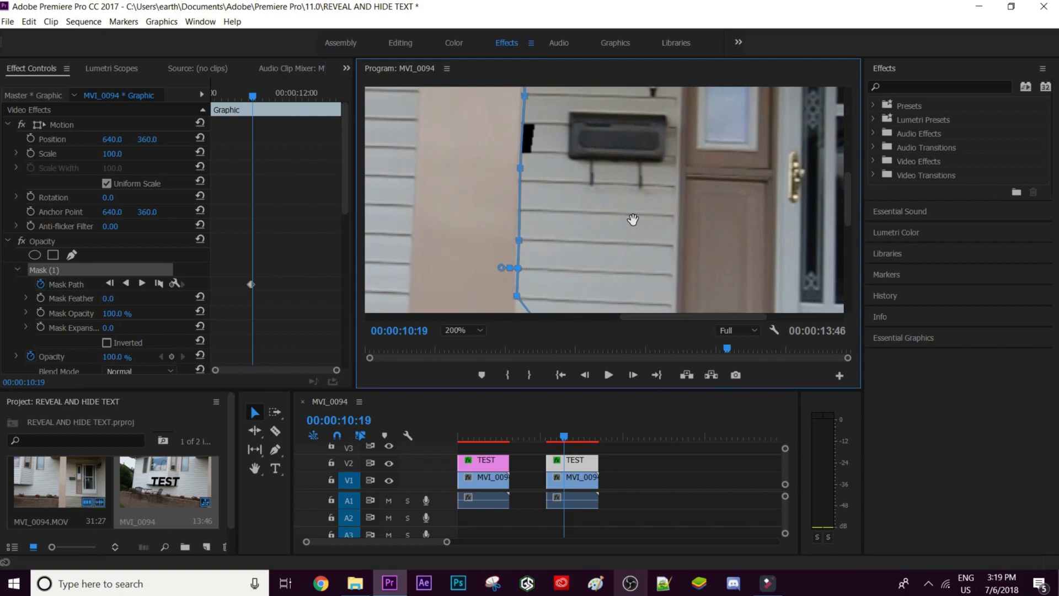
{"action": "double_click", "coordinate": [626, 375]}
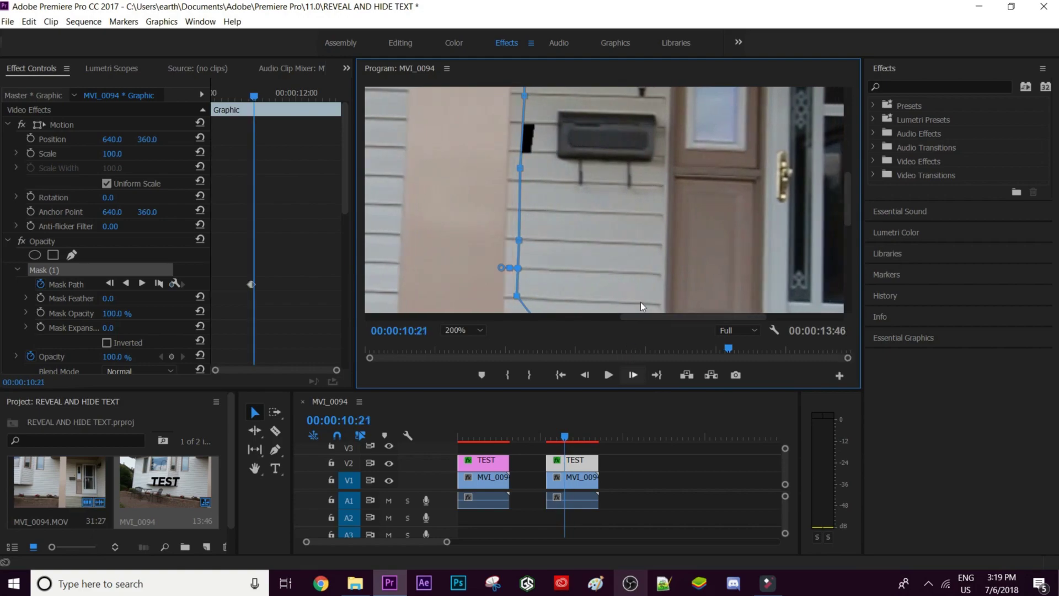
{"action": "left_click_drag", "start_coordinate": [638, 174], "coordinate": [623, 202]}
{"action": "double_click", "coordinate": [634, 374]}
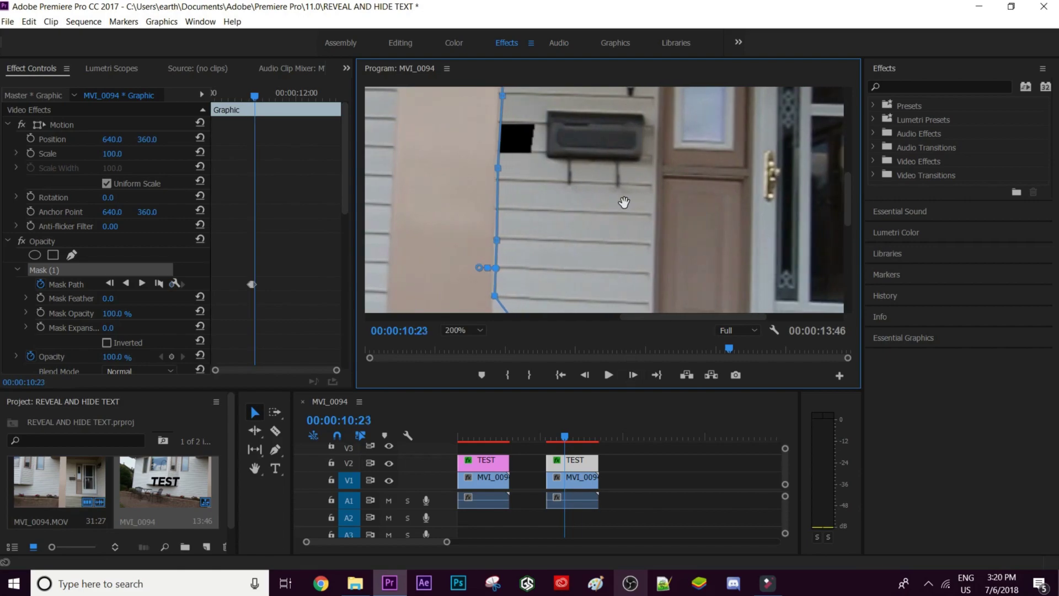
Move the mask back onto the pillar's right edge at 00:00:10:25 and again two frames further on
{"action": "double_click", "coordinate": [634, 375]}
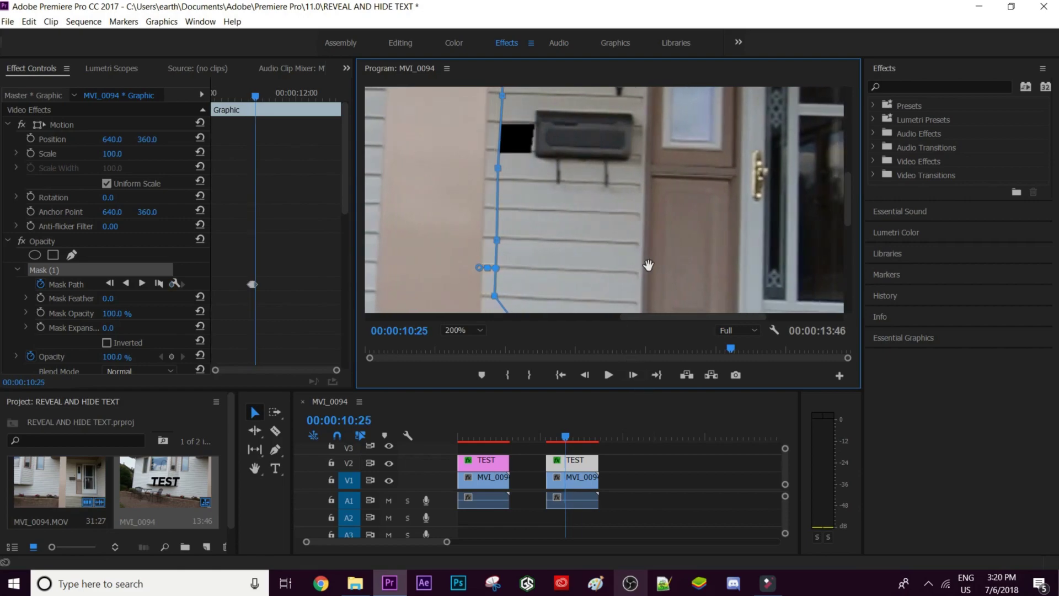
{"action": "left_click_drag", "start_coordinate": [634, 193], "coordinate": [622, 194]}
{"action": "left_click", "coordinate": [633, 375]}
{"action": "left_click", "coordinate": [633, 376]}
{"action": "left_click_drag", "start_coordinate": [626, 209], "coordinate": [614, 209]}
Continue stepping through the frames past 00:00:10:36, shifting the mask to follow the pillar's right edge
{"action": "key", "text": "Right"}
{"action": "key", "text": "Right"}
{"action": "key", "text": "Right"}
{"action": "key", "text": "Right"}
{"action": "key", "text": "Right"}
{"action": "key", "text": "Right"}
{"action": "key", "text": "Right"}
{"action": "key", "text": "Right"}
{"action": "key", "text": "Right"}
{"action": "key", "text": "Right"}
{"action": "key", "text": "Right"}
{"action": "key", "text": "Right"}
{"action": "key", "text": "Right"}
{"action": "key", "text": "Right"}
{"action": "key", "text": "Right"}
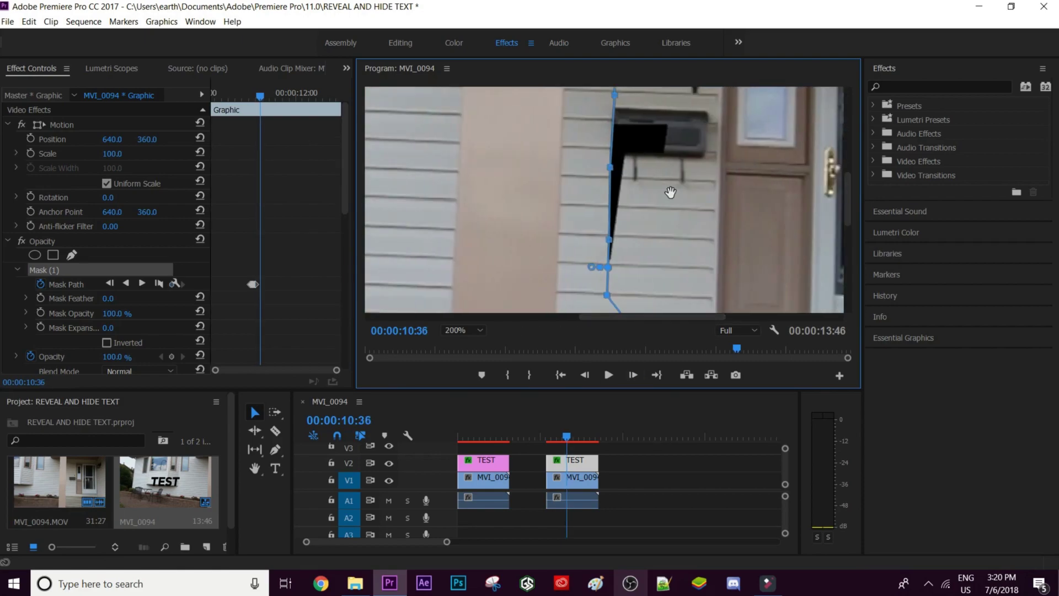
{"action": "key", "text": "Right"}
{"action": "key", "text": "Right"}
{"action": "key", "text": "Right"}
{"action": "key", "text": "Right"}
{"action": "key", "text": "Right"}
{"action": "key", "text": "Right"}
{"action": "key", "text": "Right"}
{"action": "key", "text": "Right"}
{"action": "key", "text": "Right"}
{"action": "key", "text": "Right"}
{"action": "key", "text": "Right"}
{"action": "left_click_drag", "start_coordinate": [667, 189], "coordinate": [566, 190]}
Keep keyframing the mask along the pillar's right edge up to 00:00:11:28, where the pillar crosses the first T
{"action": "key", "text": "Right"}
{"action": "key", "text": "Right"}
{"action": "key", "text": "Right"}
{"action": "key", "text": "Right"}
{"action": "key", "text": "Right"}
{"action": "key", "text": "Right"}
{"action": "key", "text": "Right"}
{"action": "key", "text": "Right"}
{"action": "key", "text": "Right"}
{"action": "key", "text": "Right"}
{"action": "key", "text": "Right"}
{"action": "key", "text": "Right"}
{"action": "key", "text": "Right"}
{"action": "key", "text": "Right"}
{"action": "key", "text": "Right"}
{"action": "key", "text": "Right"}
{"action": "key", "text": "Right"}
{"action": "key", "text": "Right"}
{"action": "key", "text": "Right"}
{"action": "key", "text": "Right"}
{"action": "key", "text": "Right"}
{"action": "key", "text": "Right"}
{"action": "key", "text": "Right"}
{"action": "key", "text": "Right"}
{"action": "key", "text": "Right"}
{"action": "key", "text": "Right"}
{"action": "key", "text": "Right"}
{"action": "key", "text": "Right"}
{"action": "key", "text": "Right"}
{"action": "key", "text": "Right"}
{"action": "key", "text": "Right"}
{"action": "key", "text": "Right"}
{"action": "key", "text": "Right"}
{"action": "key", "text": "Right"}
{"action": "key", "text": "Right"}
{"action": "left_click_drag", "start_coordinate": [683, 173], "coordinate": [553, 173]}
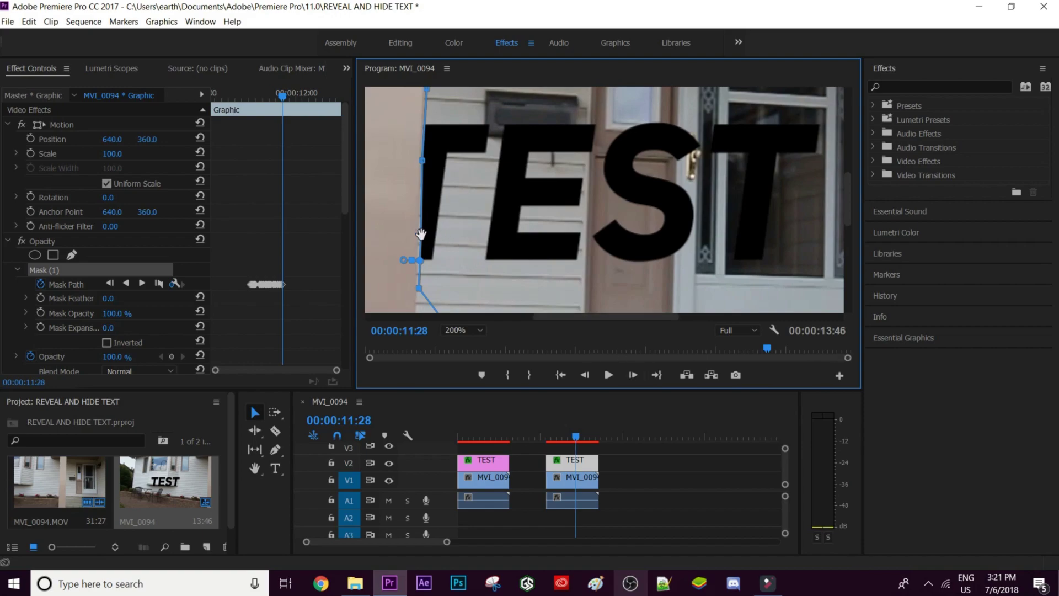
{"action": "left_click_drag", "start_coordinate": [420, 236], "coordinate": [421, 240]}
Shift the mask to the pillar's right edge at 00:00:11:31 and 00:00:11:35
{"action": "left_click", "coordinate": [636, 377]}
{"action": "left_click", "coordinate": [636, 378]}
{"action": "left_click", "coordinate": [636, 377]}
{"action": "left_click_drag", "start_coordinate": [575, 161], "coordinate": [562, 161]}
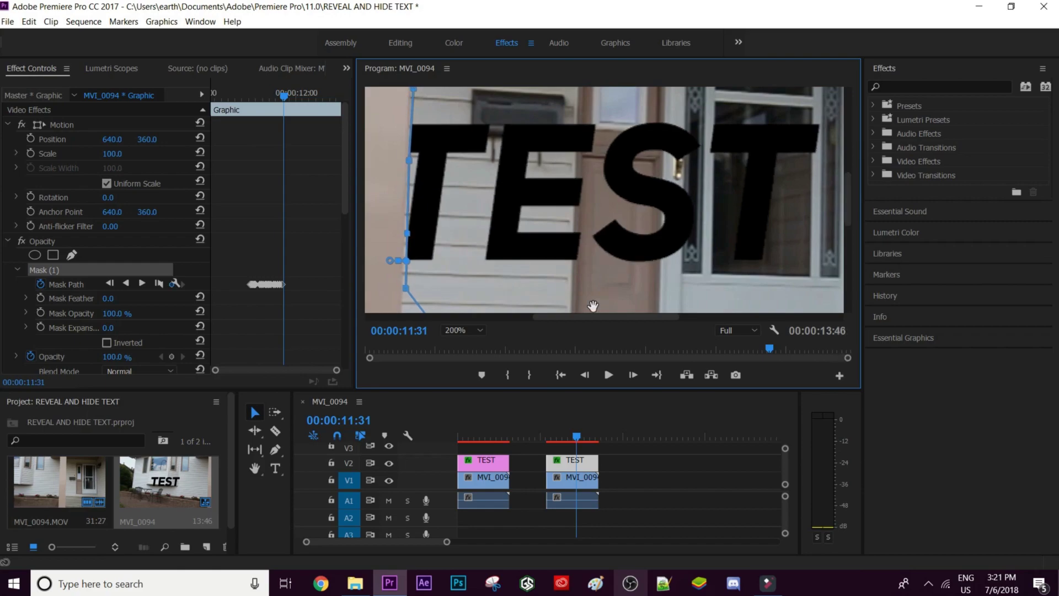
{"action": "left_click", "coordinate": [628, 376]}
{"action": "left_click", "coordinate": [629, 375]}
{"action": "left_click", "coordinate": [628, 376]}
{"action": "left_click", "coordinate": [629, 375]}
{"action": "left_click_drag", "start_coordinate": [523, 201], "coordinate": [504, 199]}
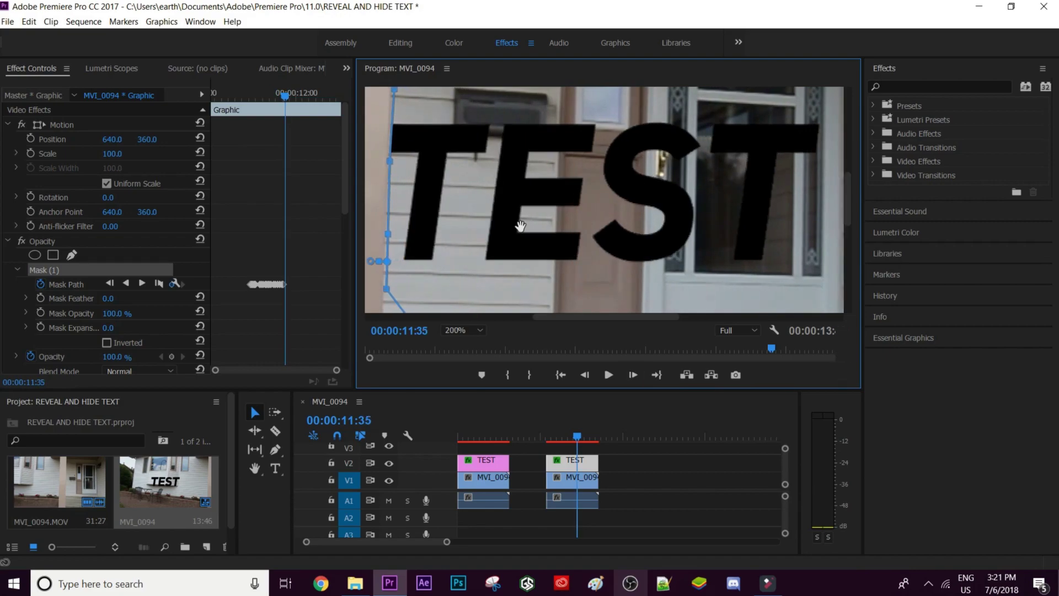
Move the mask at 00:00:11:37 and 00:00:11:39 so its left side clears the first T of the title
{"action": "left_click", "coordinate": [632, 375]}
{"action": "left_click", "coordinate": [631, 376]}
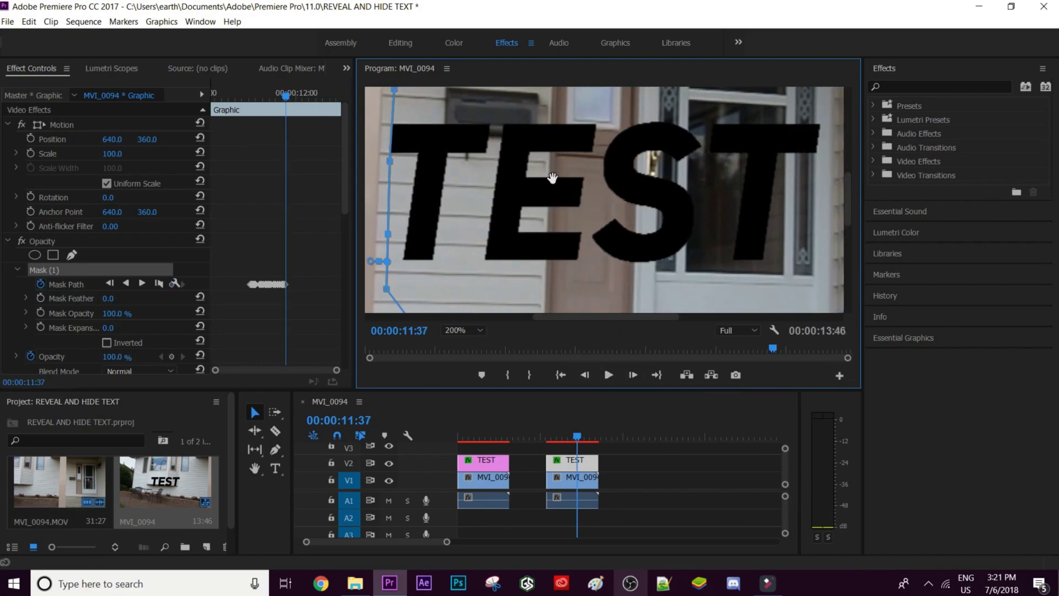
{"action": "left_click_drag", "start_coordinate": [554, 179], "coordinate": [544, 178]}
{"action": "left_click", "coordinate": [629, 375]}
{"action": "left_click", "coordinate": [629, 375]}
{"action": "left_click_drag", "start_coordinate": [568, 188], "coordinate": [559, 187]}
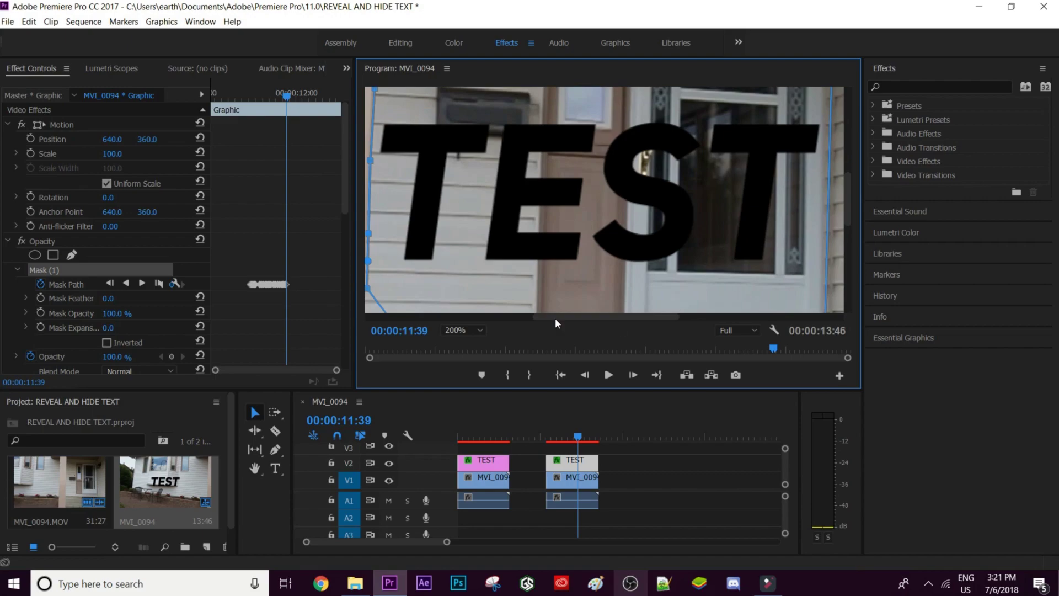
Fit the whole frame in the preview and pull the mask's two right corner points out past the frame's right edge at 00:00:11:39
{"action": "left_click", "coordinate": [462, 330]}
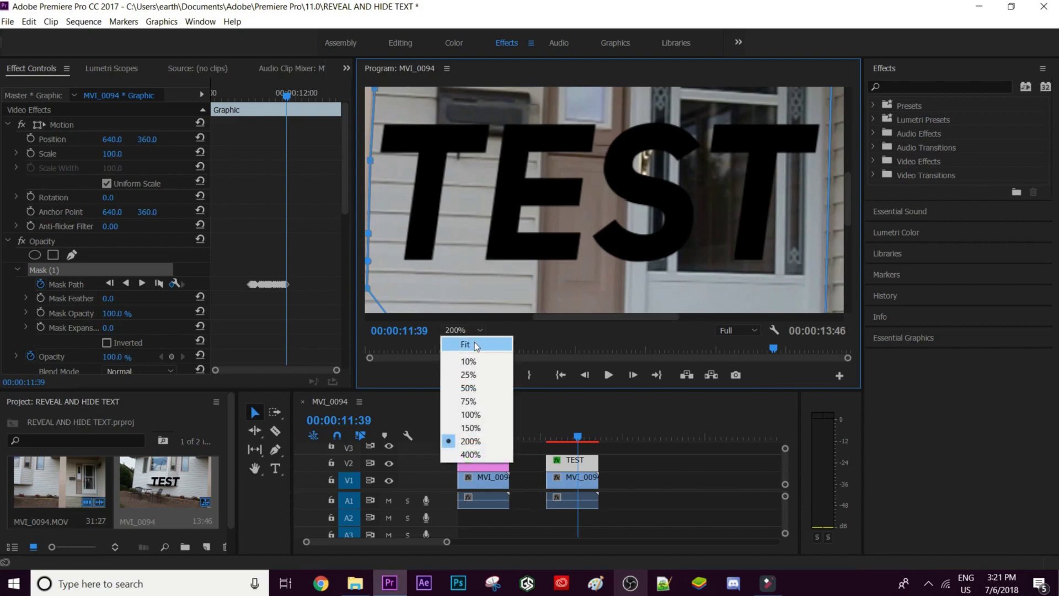
{"action": "left_click", "coordinate": [475, 346]}
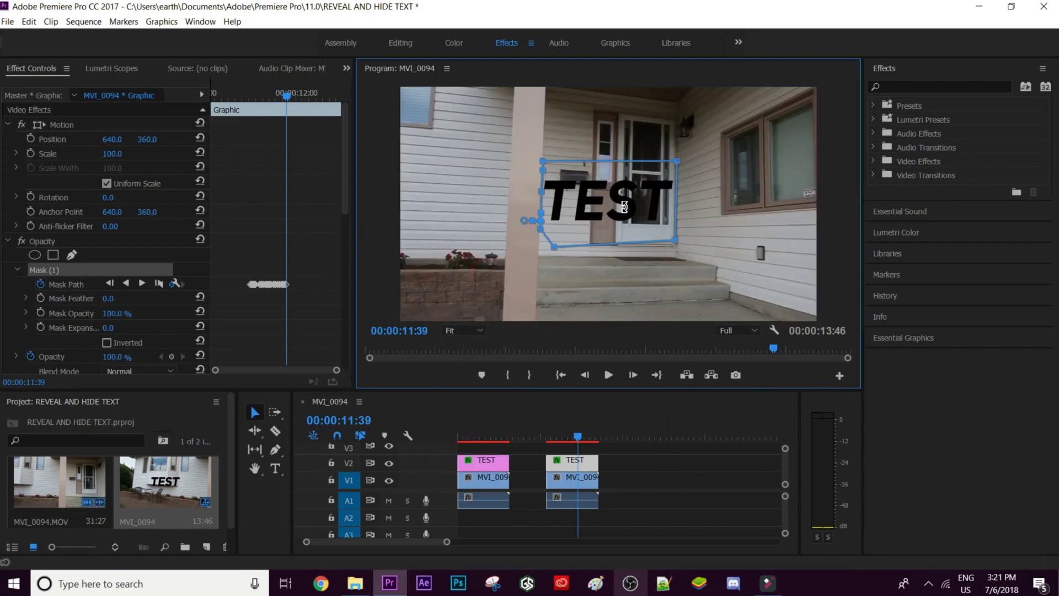
{"action": "left_click", "coordinate": [657, 469]}
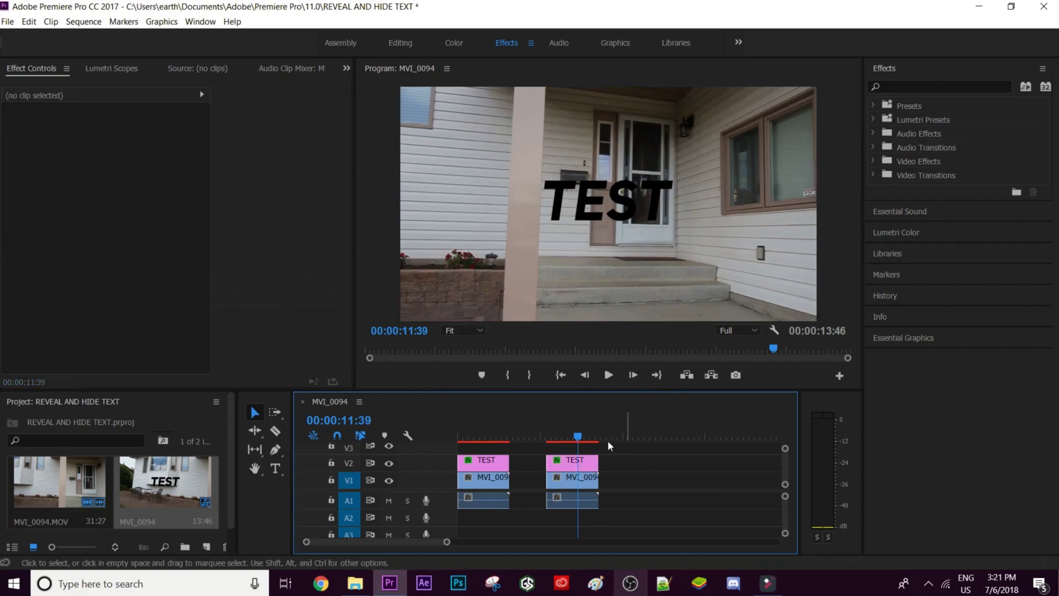
{"action": "left_click", "coordinate": [581, 466]}
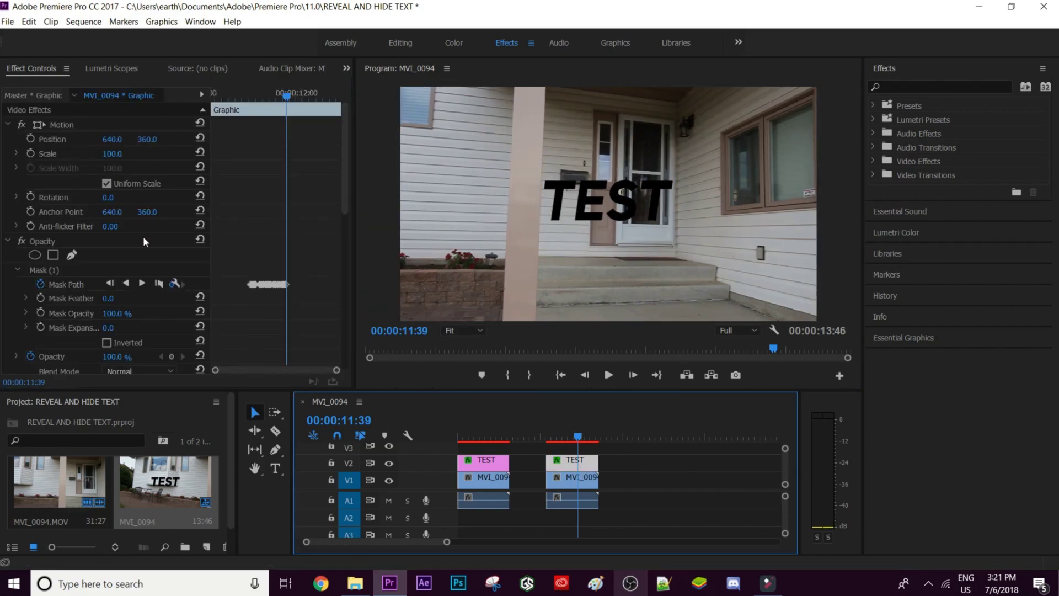
{"action": "left_click", "coordinate": [44, 270]}
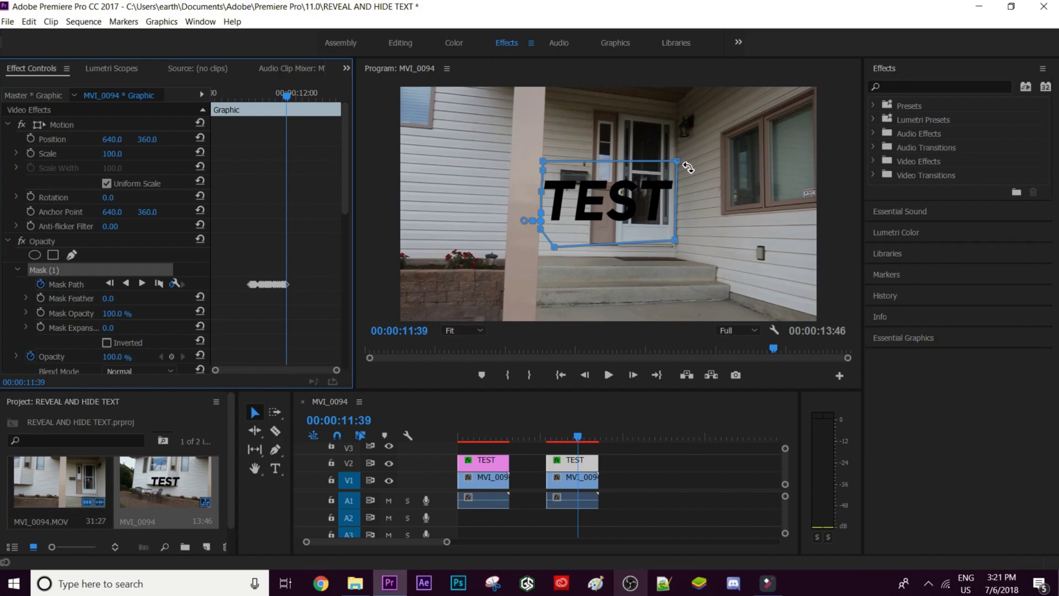
{"action": "left_click_drag", "start_coordinate": [676, 160], "coordinate": [820, 162]}
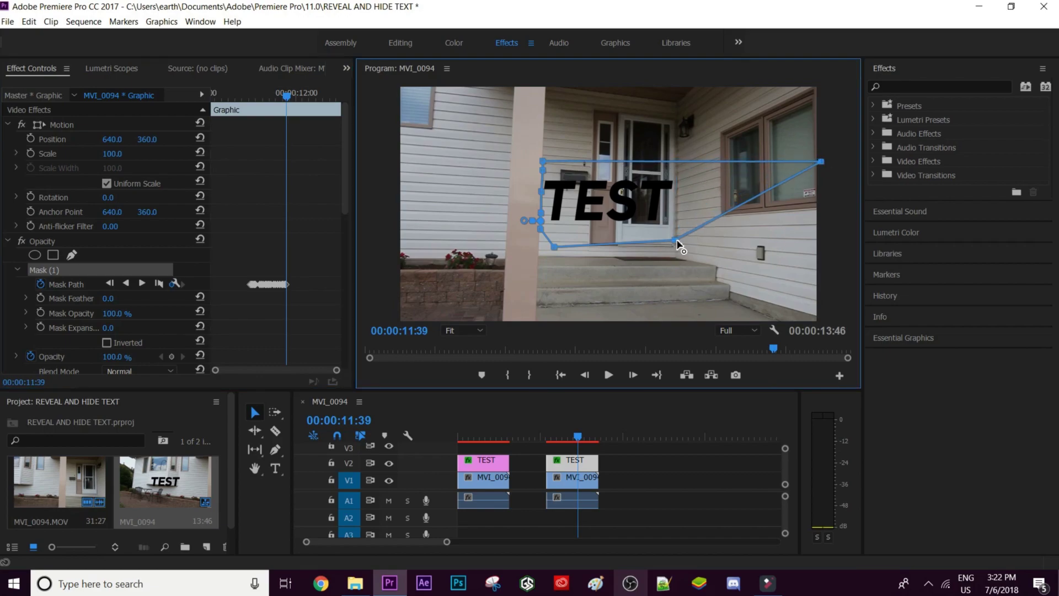
{"action": "left_click_drag", "start_coordinate": [675, 240], "coordinate": [843, 249]}
Deselect the title and play the duplicated clip from 00:00:09:12 to check the pillar reveal
{"action": "left_click", "coordinate": [689, 446]}
{"action": "left_click_drag", "start_coordinate": [578, 436], "coordinate": [552, 440]}
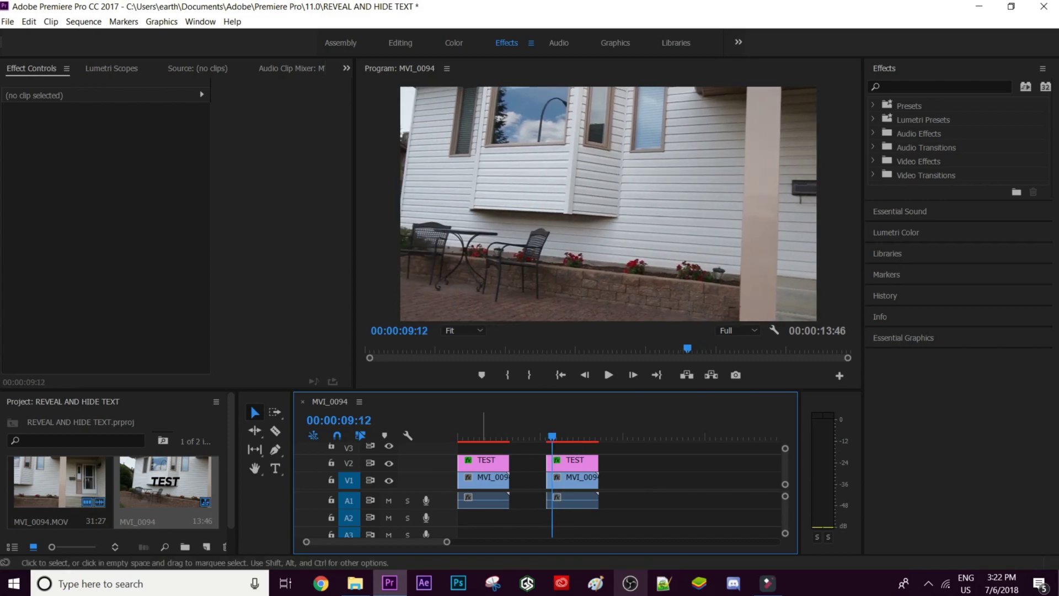
{"action": "key", "text": "space"}
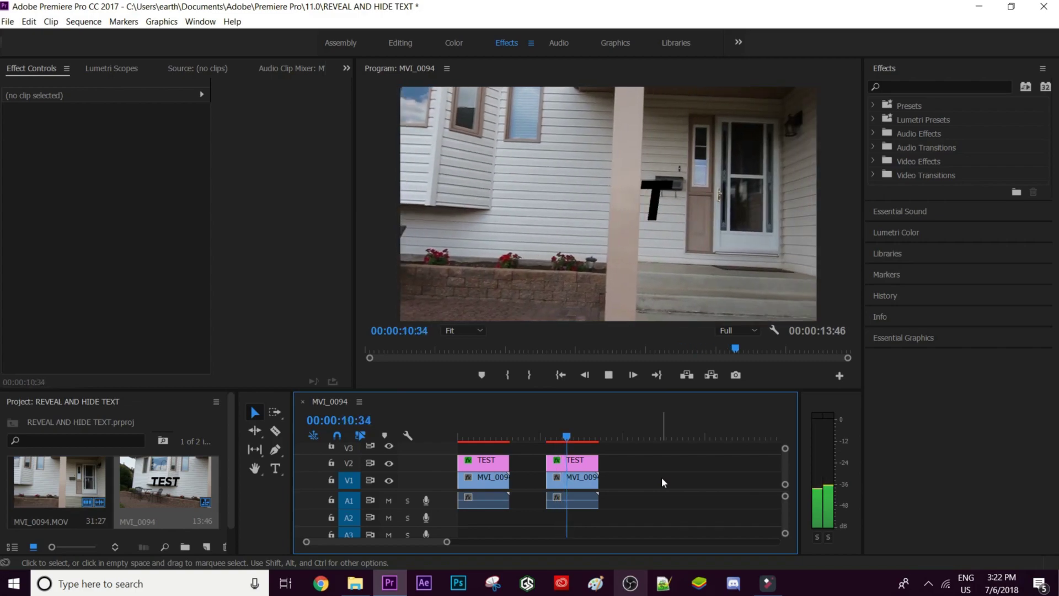
{"action": "key", "text": "space"}
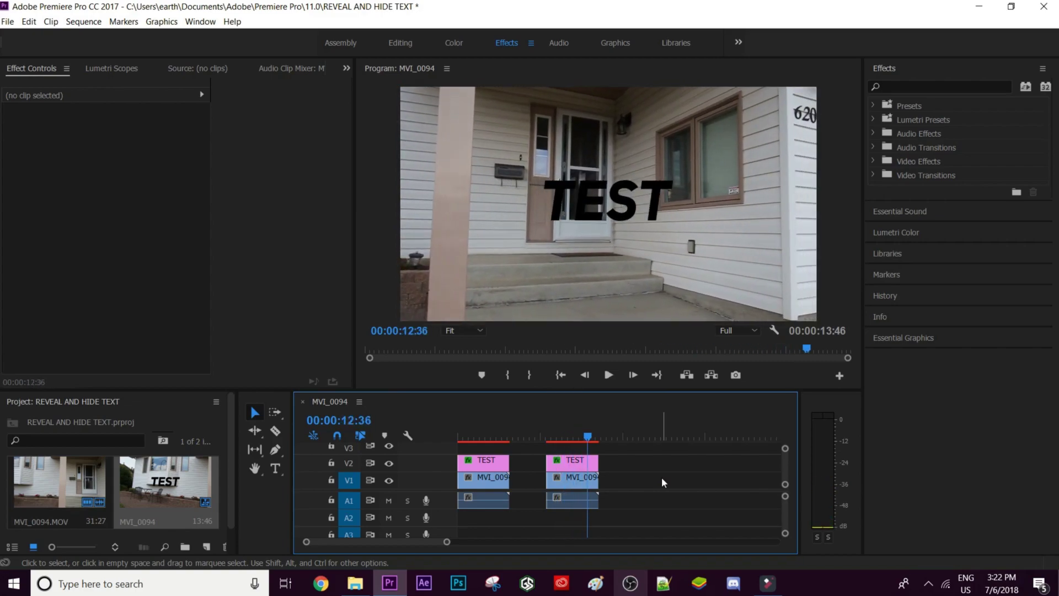
Scrub through the duplicated clip to review the reveal, and go back to 00:00:02:57 in the first clip
{"action": "left_click", "coordinate": [571, 437]}
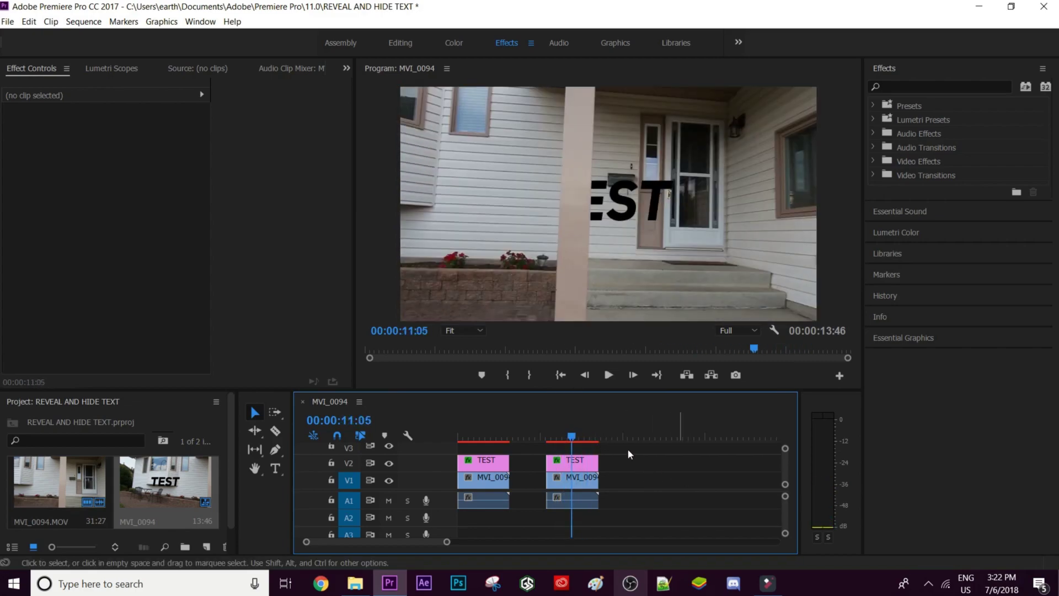
{"action": "left_click_drag", "start_coordinate": [563, 437], "coordinate": [551, 469]}
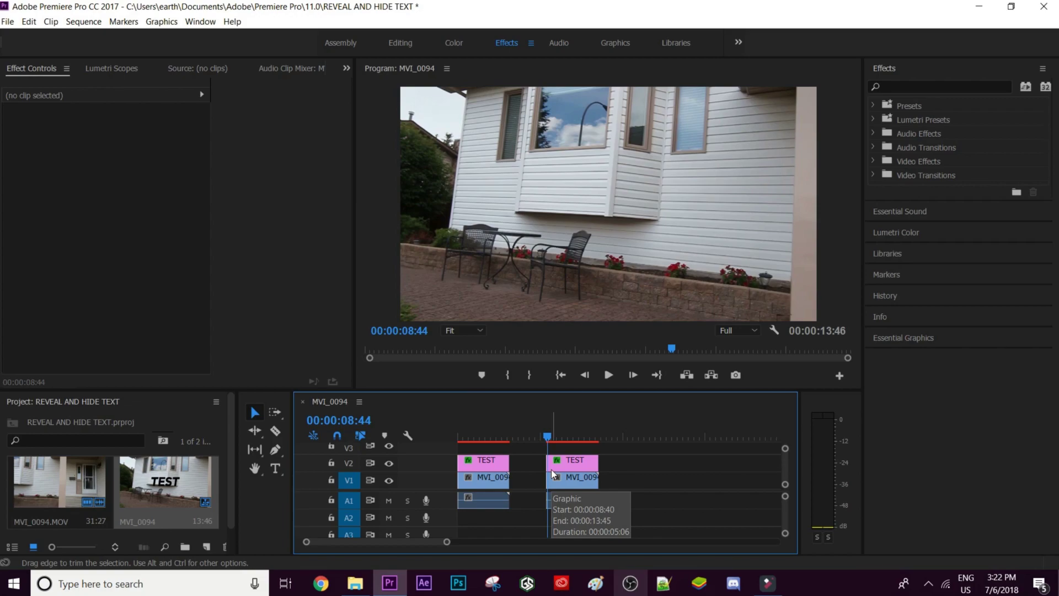
{"action": "left_click", "coordinate": [565, 439]}
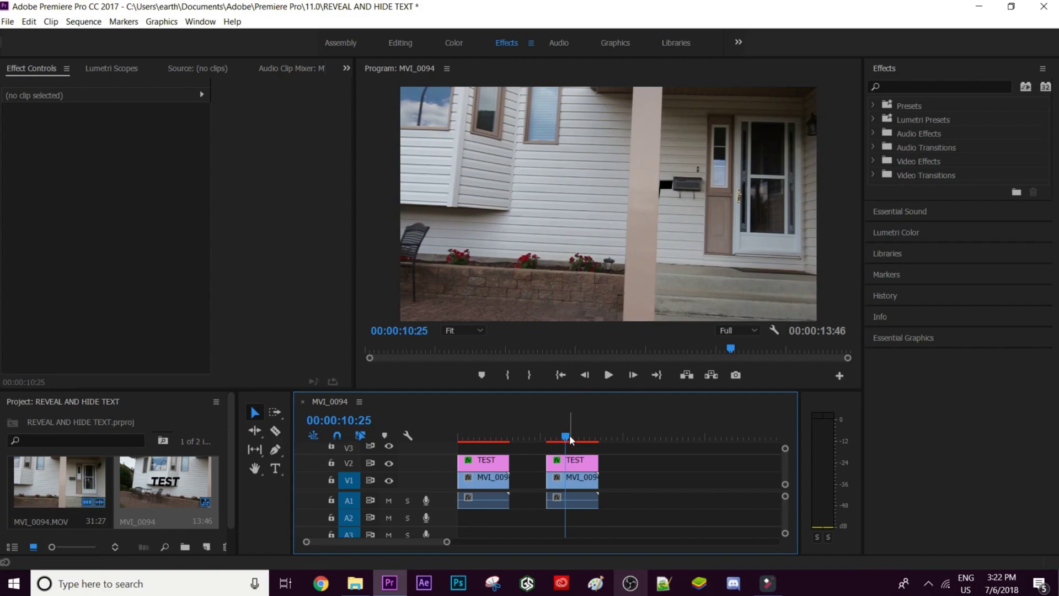
{"action": "left_click_drag", "start_coordinate": [571, 437], "coordinate": [487, 438]}
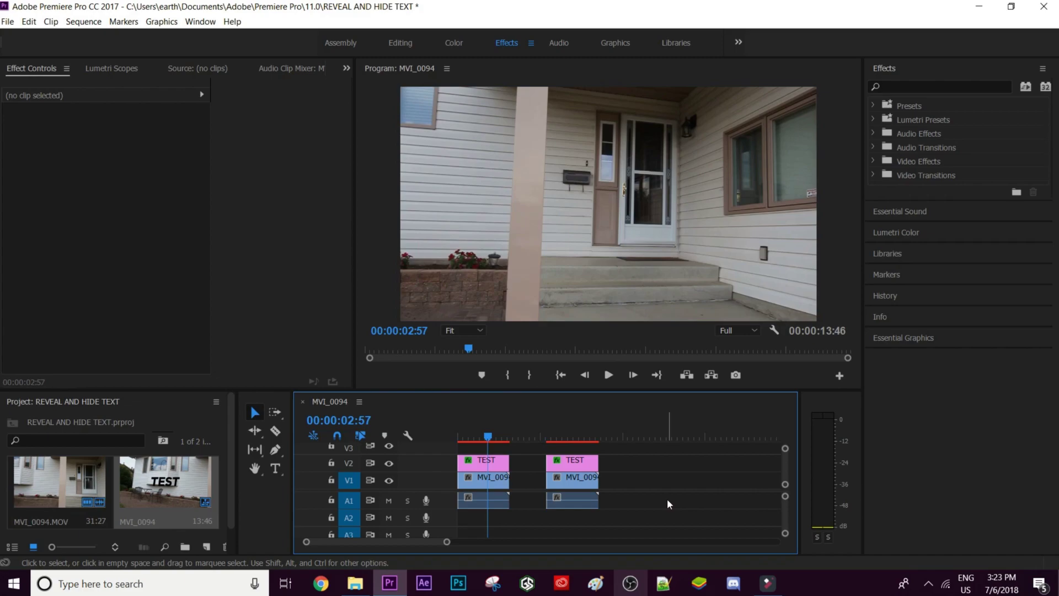